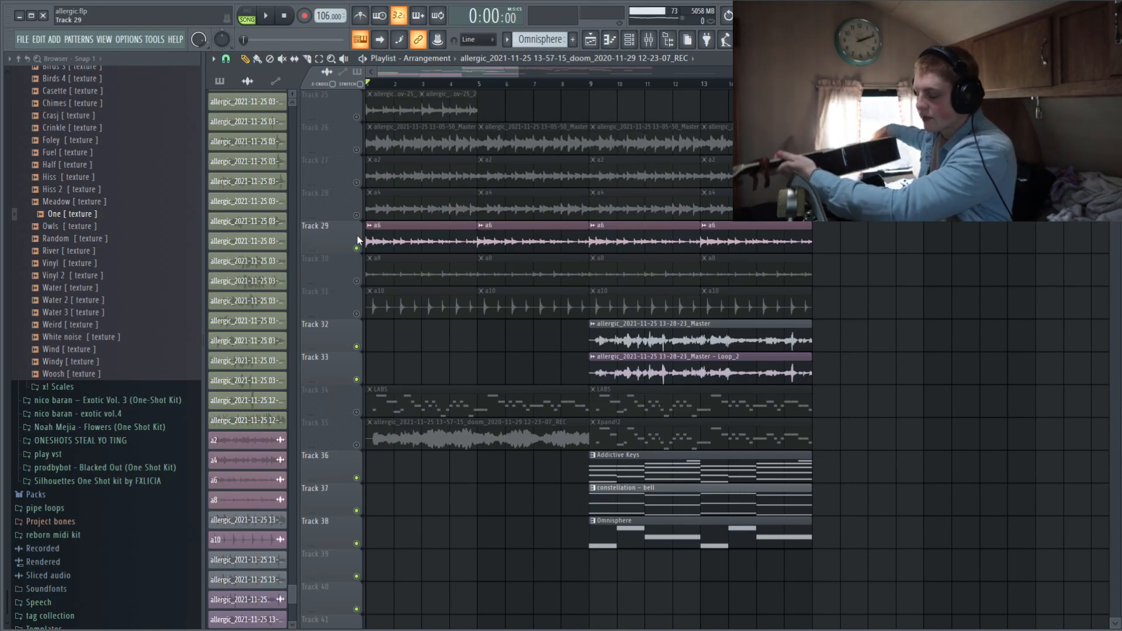
Unmute tracks 30 and 31, then mute tracks 29 and 30 during playback to audition the a10 part on Track 31.
{"action": "left_click", "coordinate": [356, 281]}
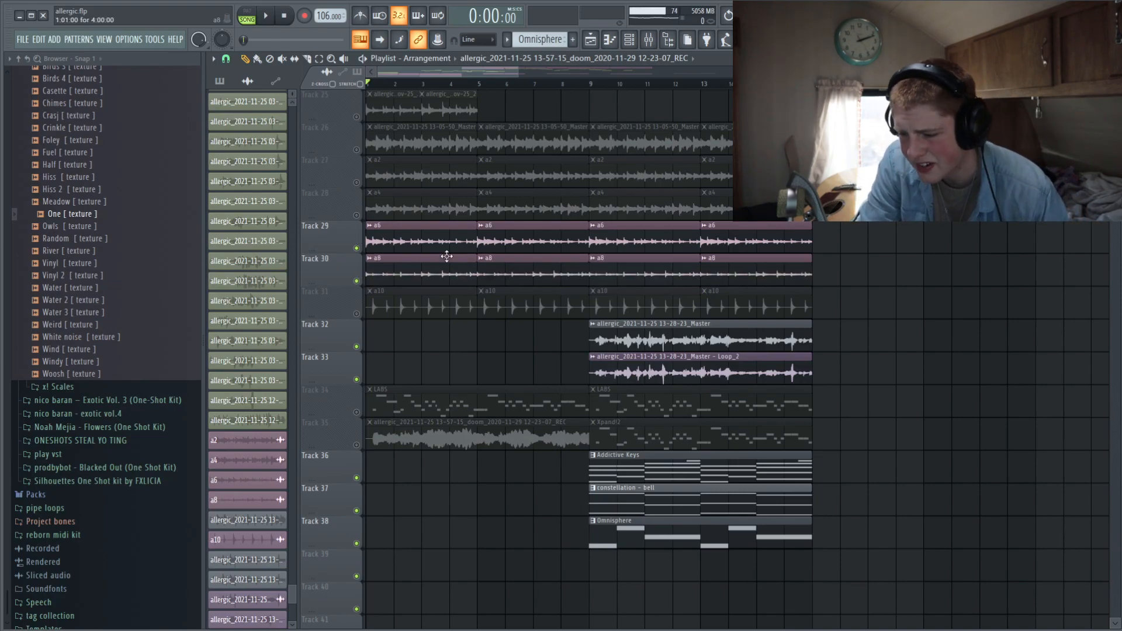
{"action": "left_click", "coordinate": [357, 314]}
{"action": "key", "text": "space"}
{"action": "left_click", "coordinate": [356, 281]}
{"action": "left_click", "coordinate": [356, 248]}
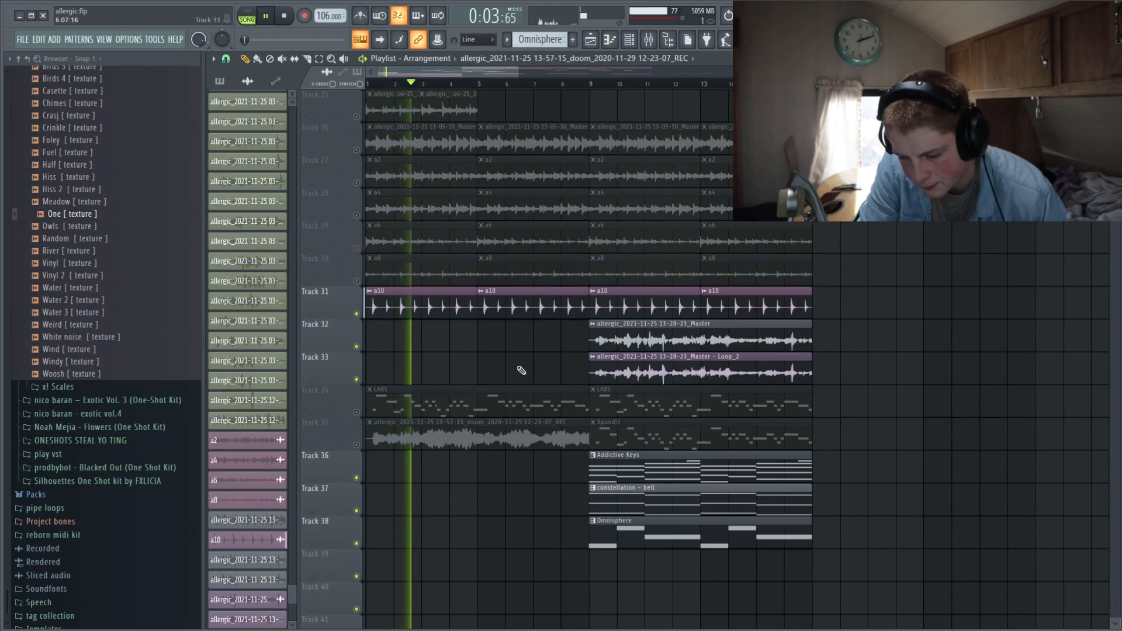
{"action": "key", "text": "space"}
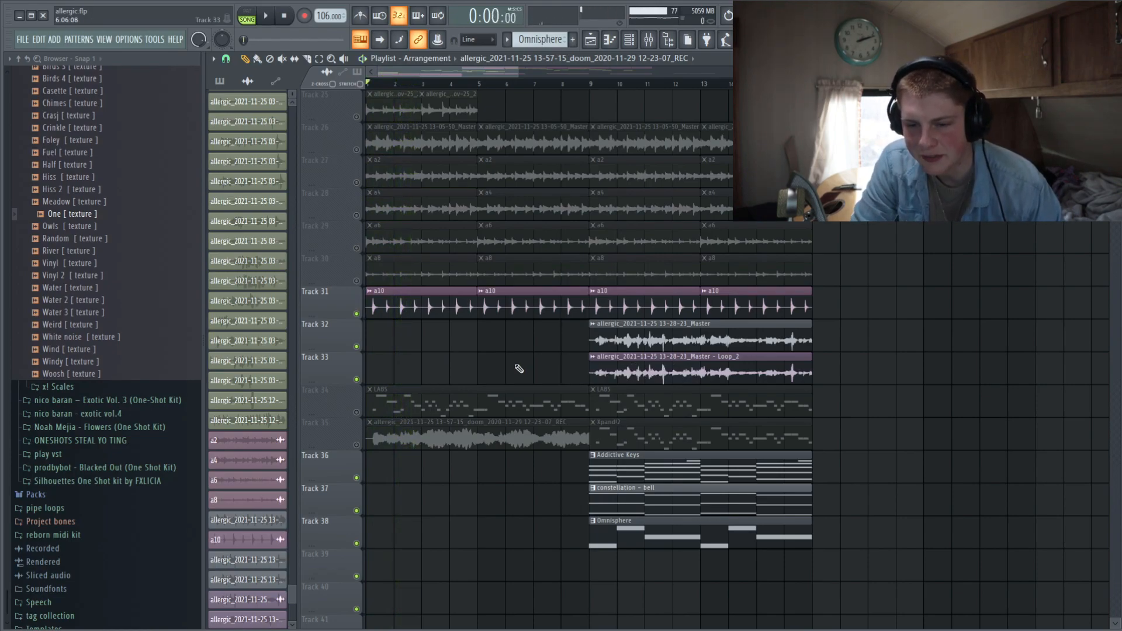
Unmute Track 28, mute Track 26, and play the arrangement with the a2 insert selected in the mixer.
{"action": "scroll", "coordinate": [366, 225], "scroll_direction": "up", "scroll_amount": 1}
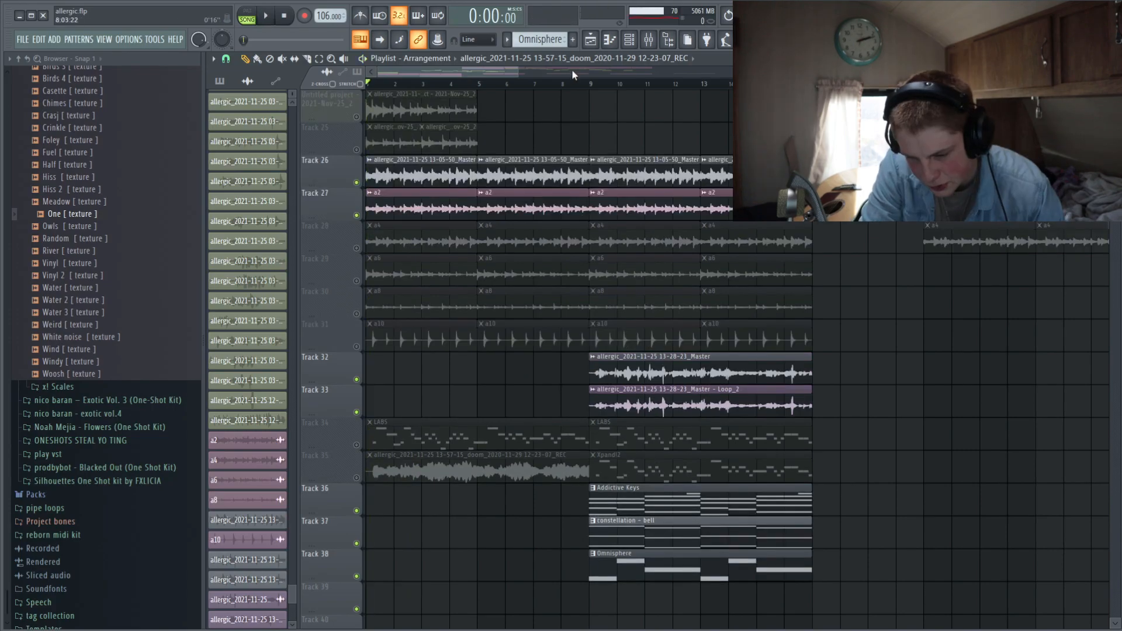
{"action": "left_click", "coordinate": [356, 248]}
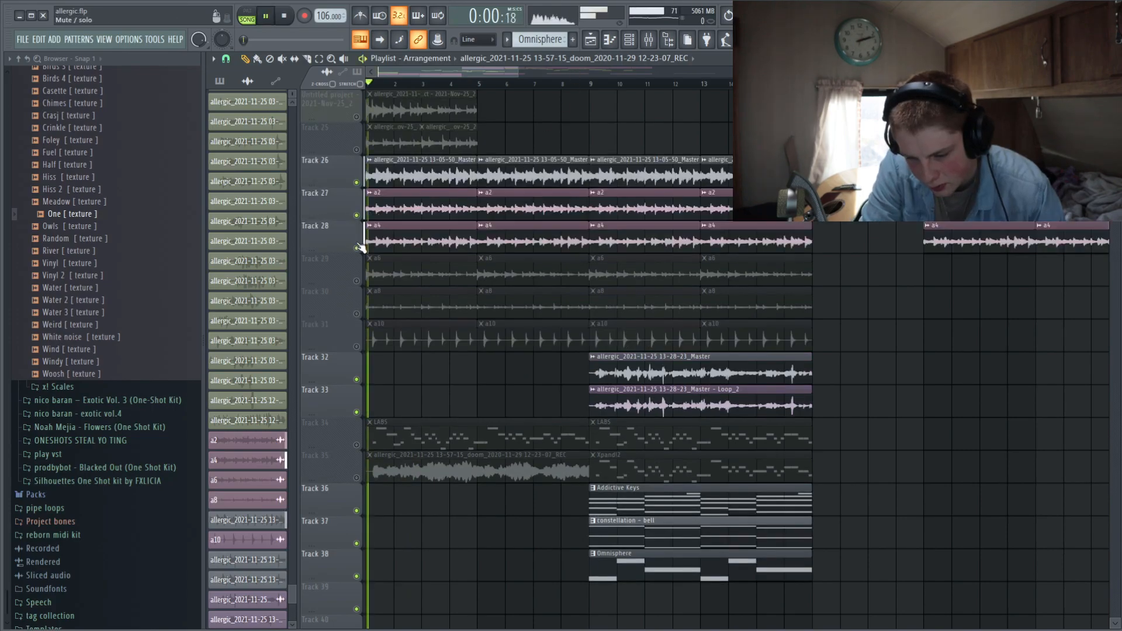
{"action": "left_click", "coordinate": [356, 182]}
{"action": "key", "text": "space"}
{"action": "left_click", "coordinate": [648, 36]}
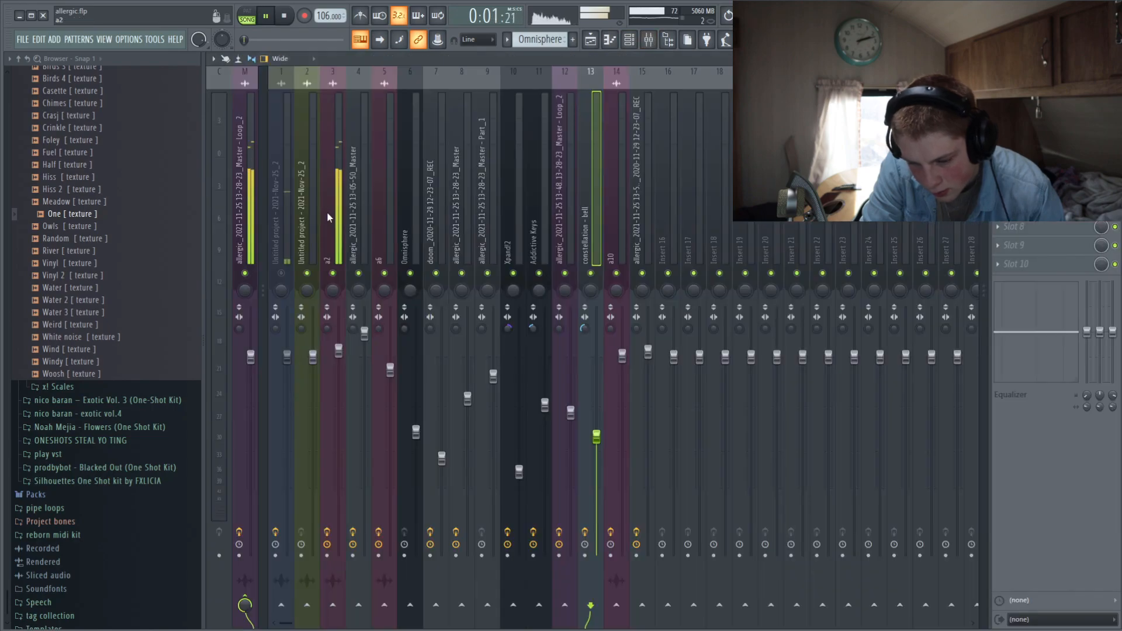
{"action": "left_click", "coordinate": [328, 211]}
{"action": "key", "text": "space"}
Examine the a2 insert's effects: Fruity Parametric EQ 2, Ghz Vulf Compressor 3 and Ozone 8 Elements.
{"action": "left_click", "coordinate": [1013, 246]}
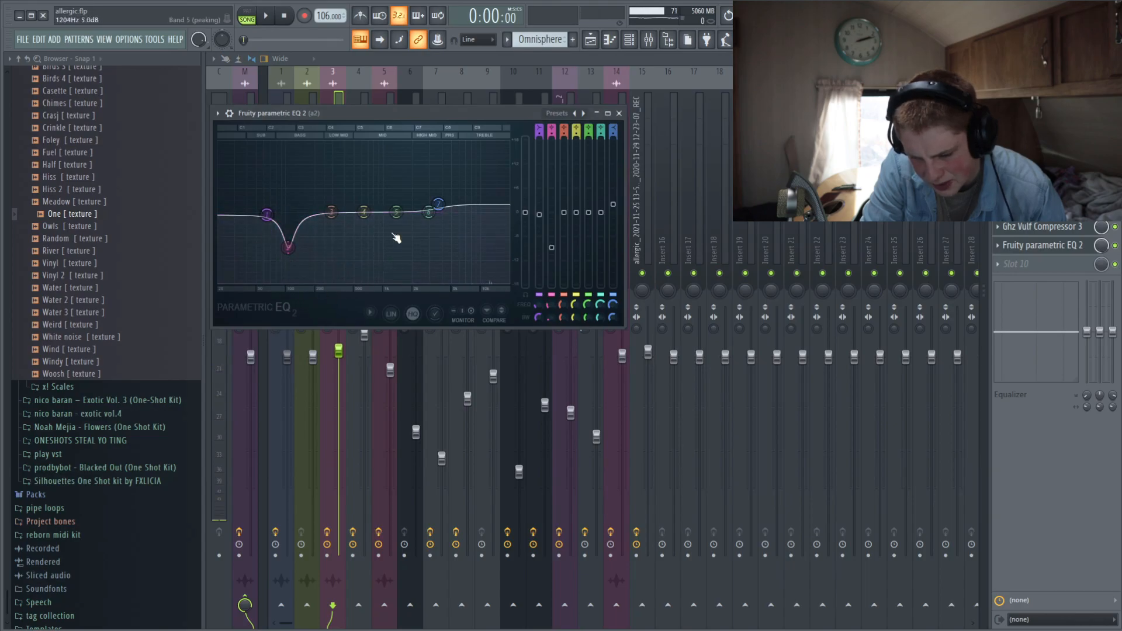
{"action": "left_click", "coordinate": [1052, 228]}
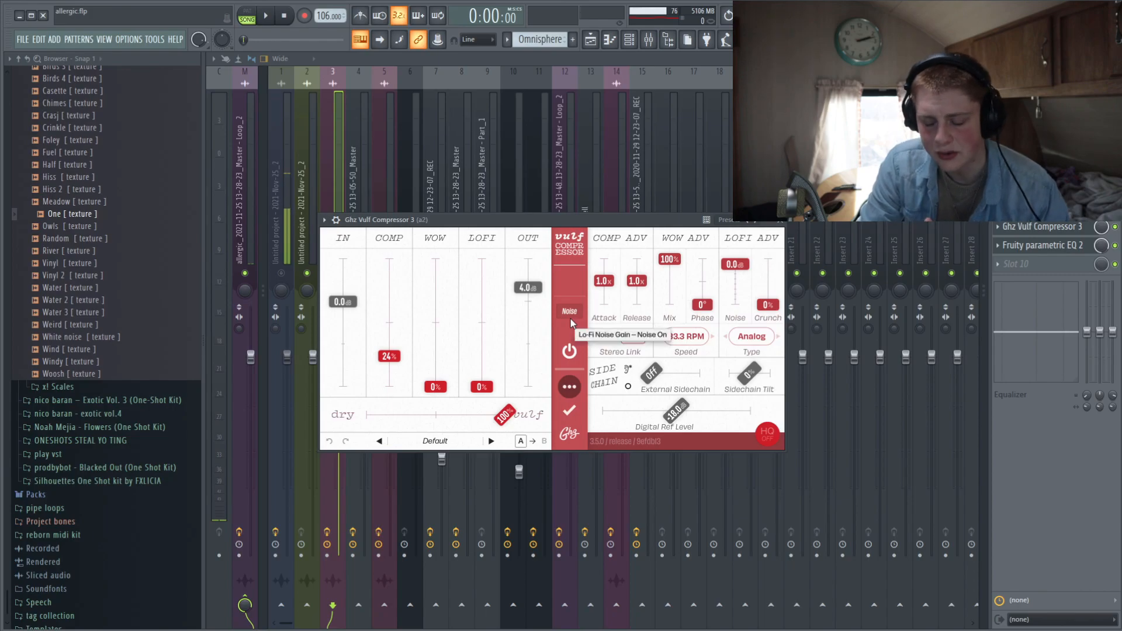
{"action": "left_click", "coordinate": [1043, 244]}
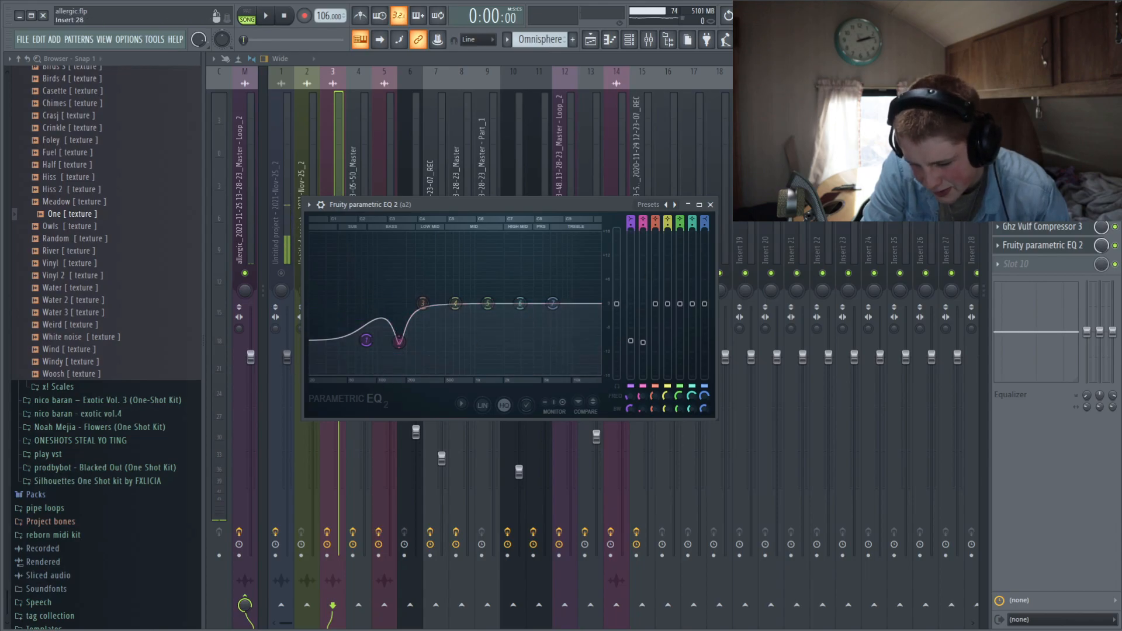
{"action": "key", "text": "Escape"}
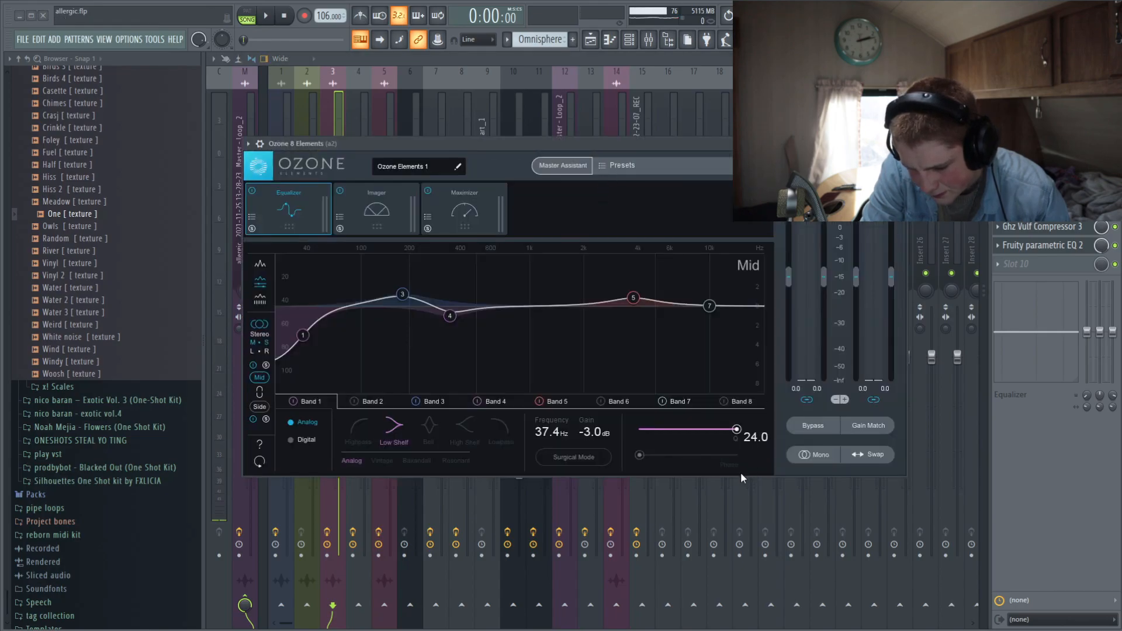
{"action": "key", "text": "Escape"}
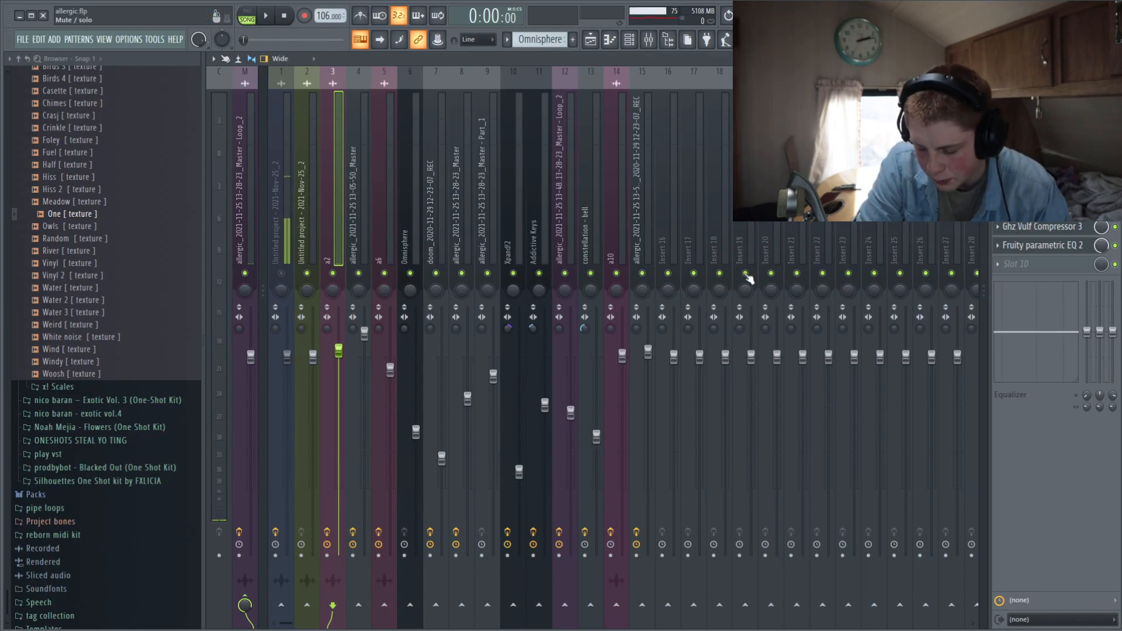
Compare the a2 insert's sound by playing it with its effects bypassed and again with them enabled.
{"action": "left_click", "coordinate": [1115, 246]}
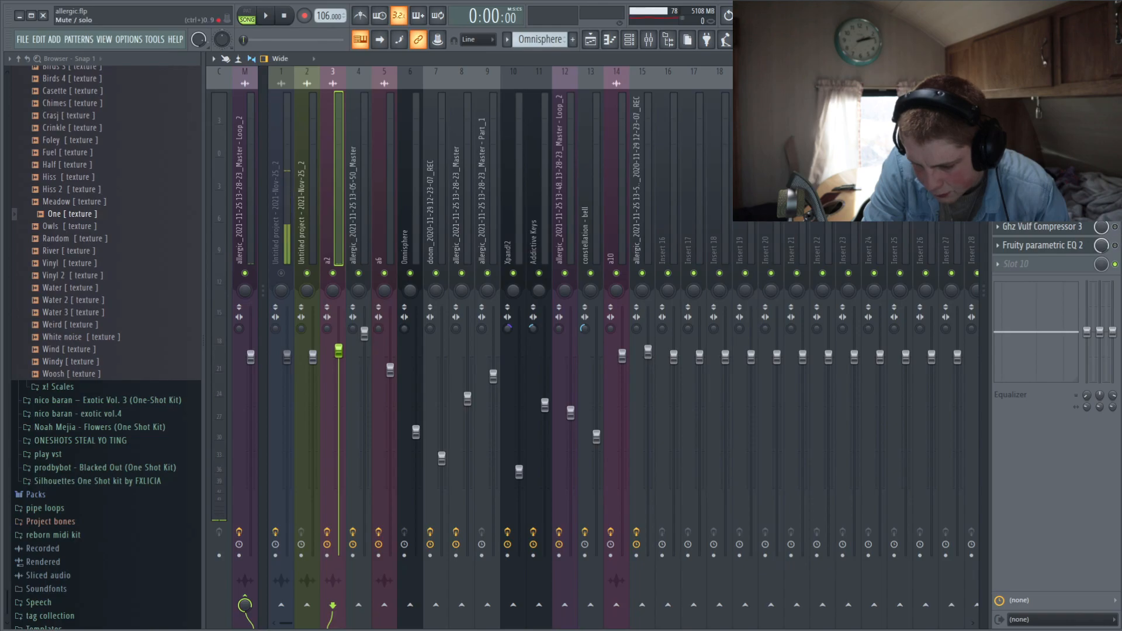
{"action": "key", "text": "space"}
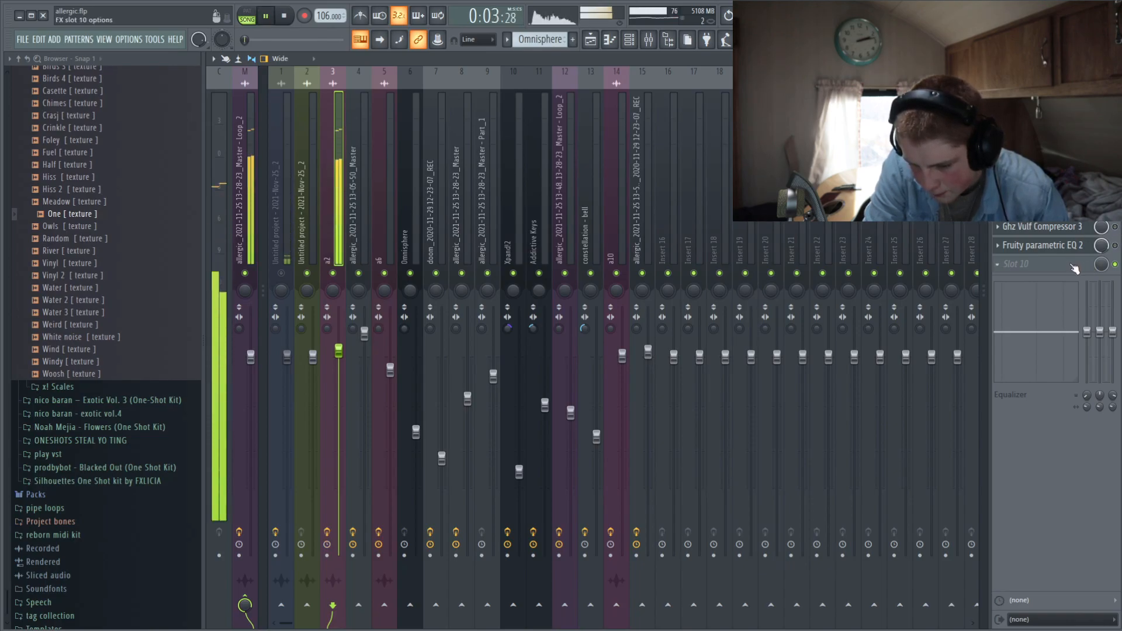
{"action": "key", "text": "space"}
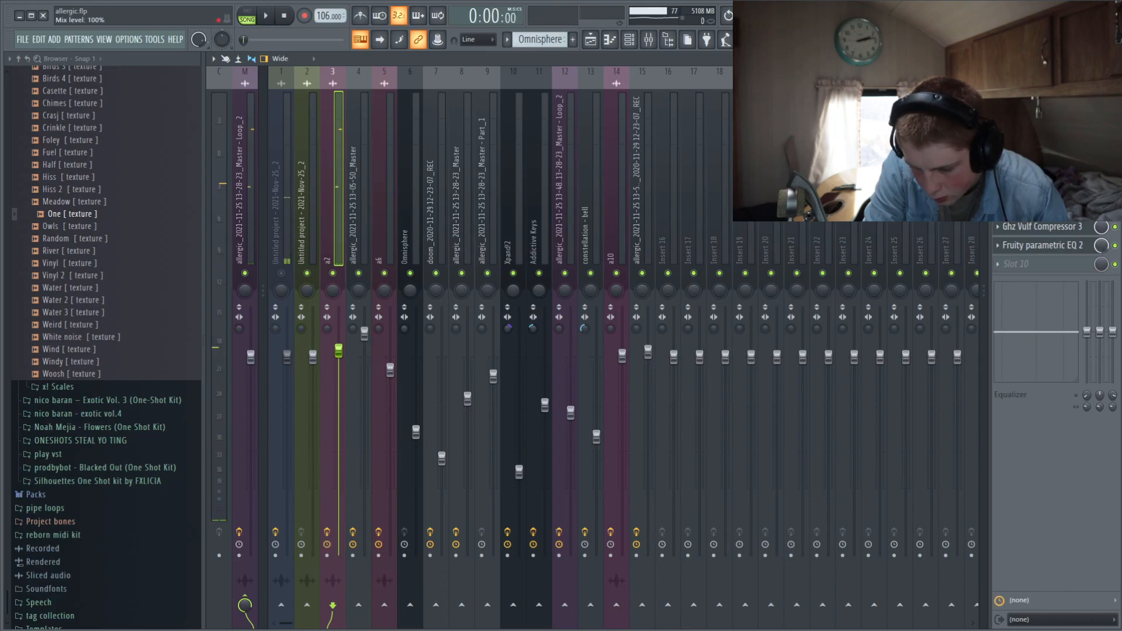
{"action": "key", "text": "space"}
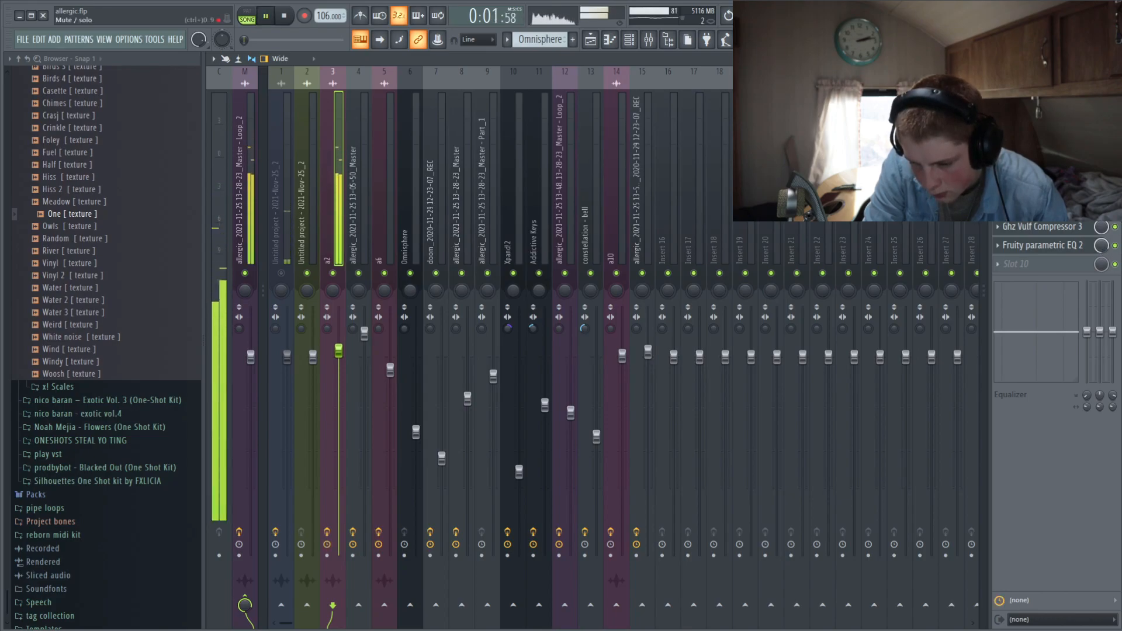
{"action": "key", "text": "space"}
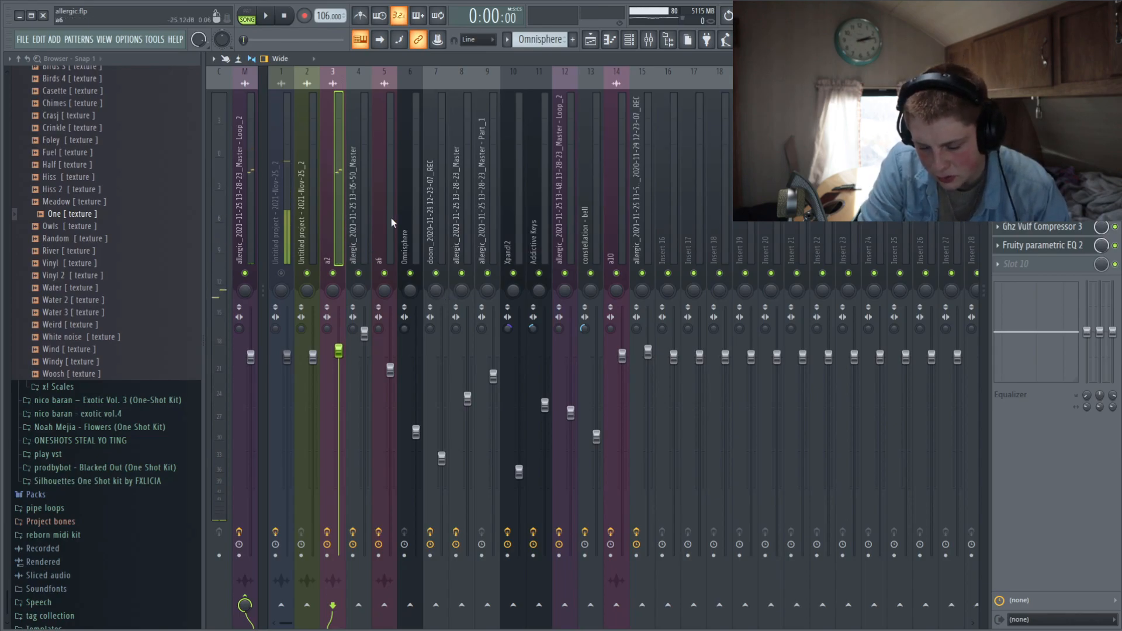
Mute tracks 27 and 28, unmute Track 26, and play its clips with their mixer insert showing.
{"action": "key", "text": "F5"}
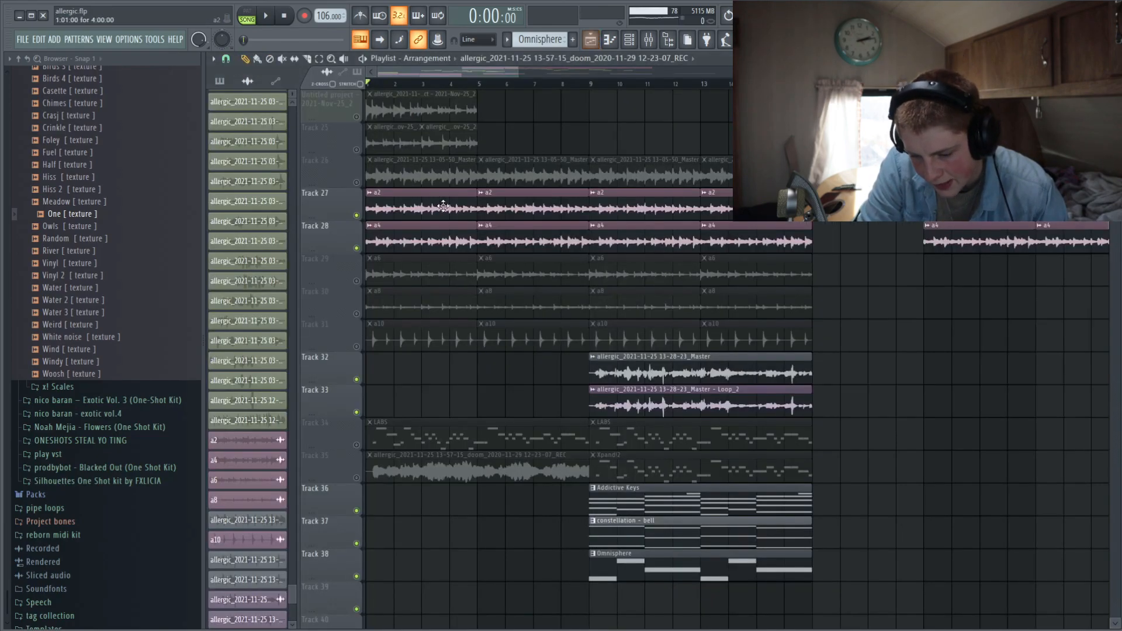
{"action": "left_click", "coordinate": [356, 248]}
{"action": "right_click", "coordinate": [356, 182]}
{"action": "left_click", "coordinate": [388, 175]}
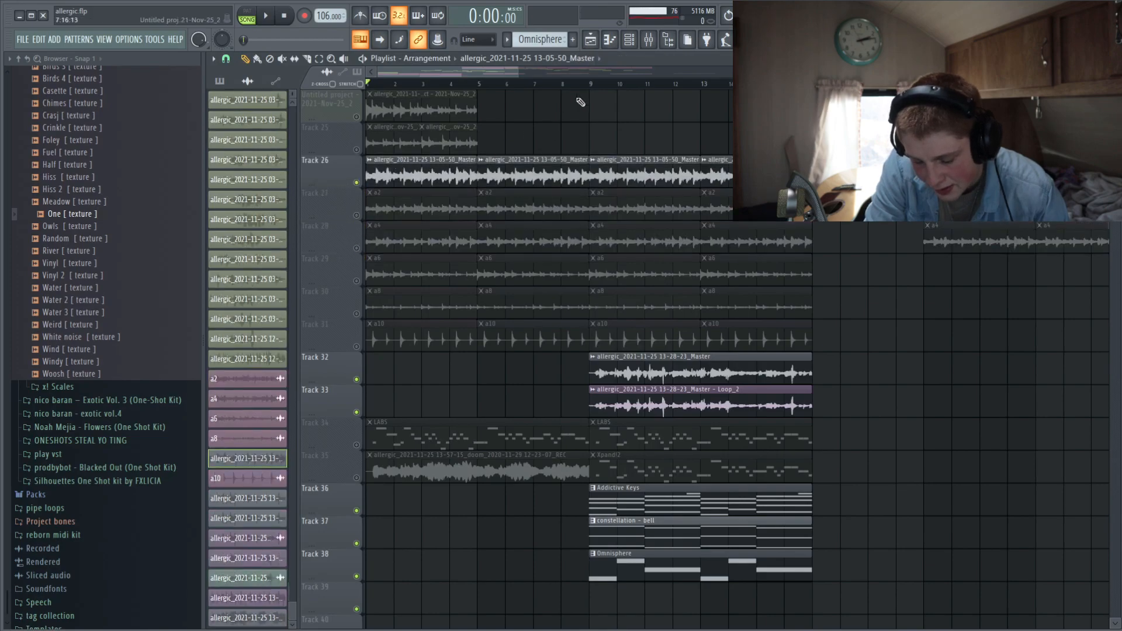
{"action": "left_click", "coordinate": [657, 46]}
{"action": "key", "text": "space"}
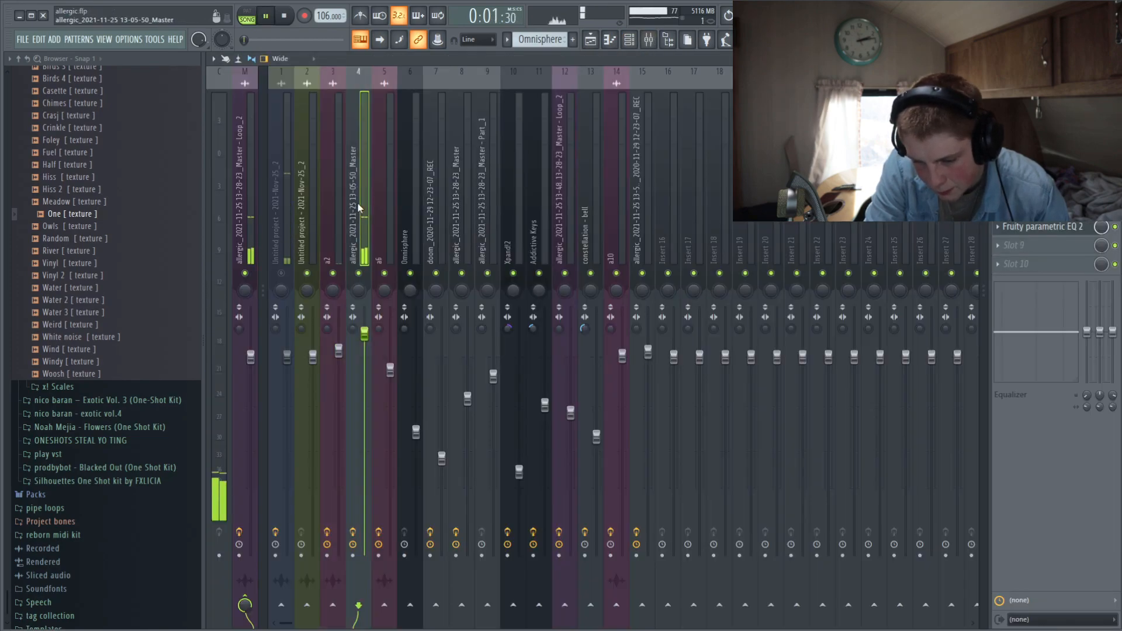
{"action": "key", "text": "space"}
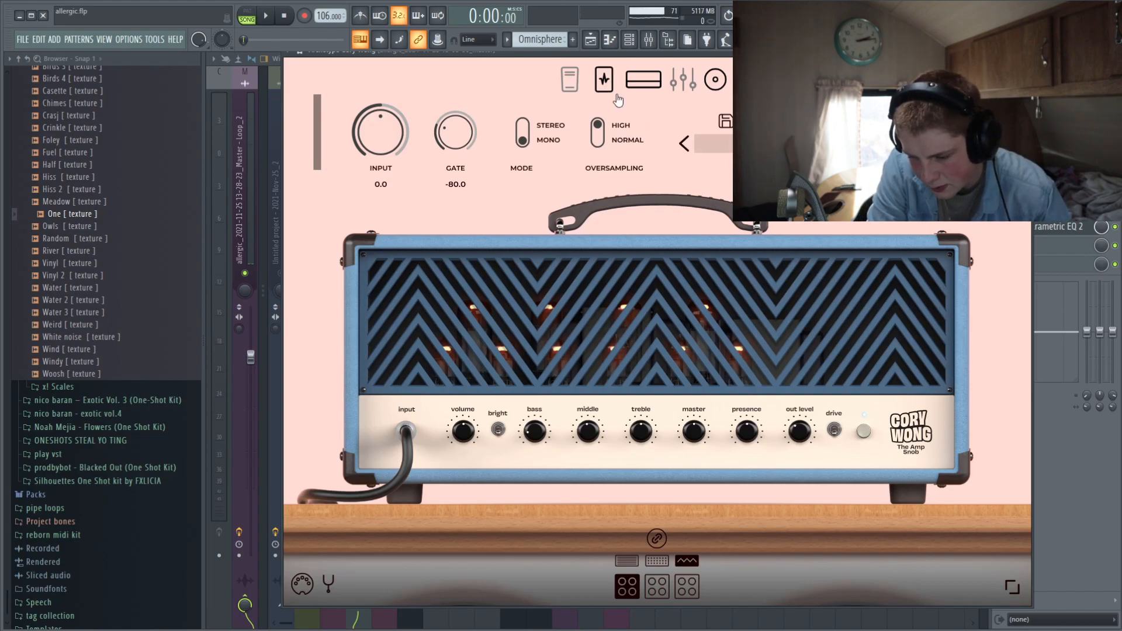
Show the pedals in Archetype Cory Wong and audition the track with The Postal Service pedal switched on and then off.
{"action": "left_click", "coordinate": [603, 79]}
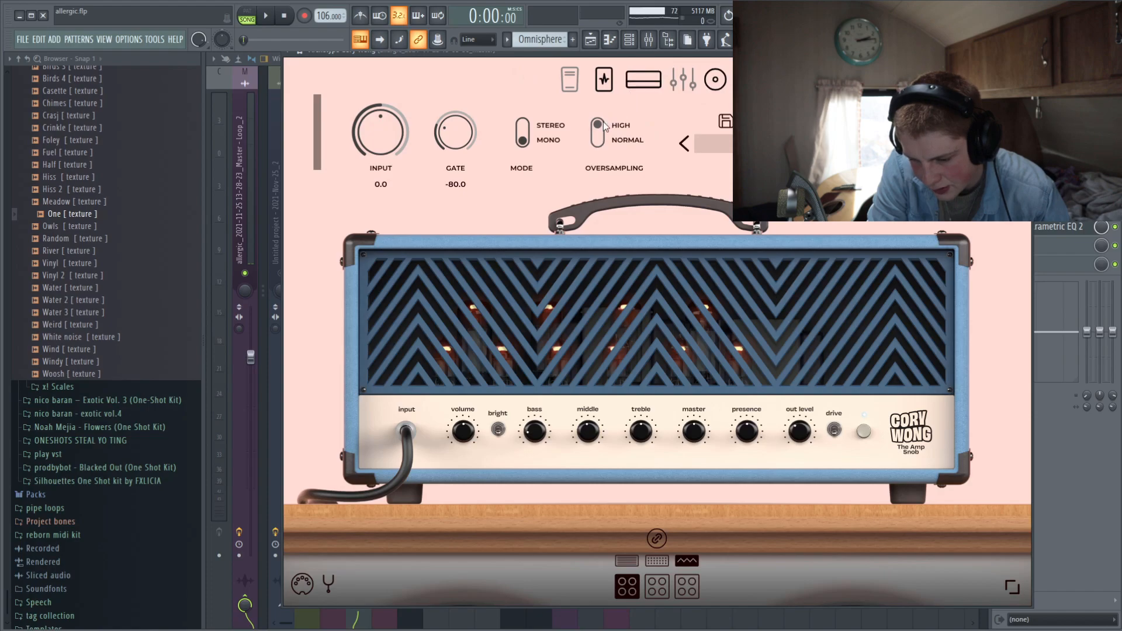
{"action": "left_click", "coordinate": [377, 441]}
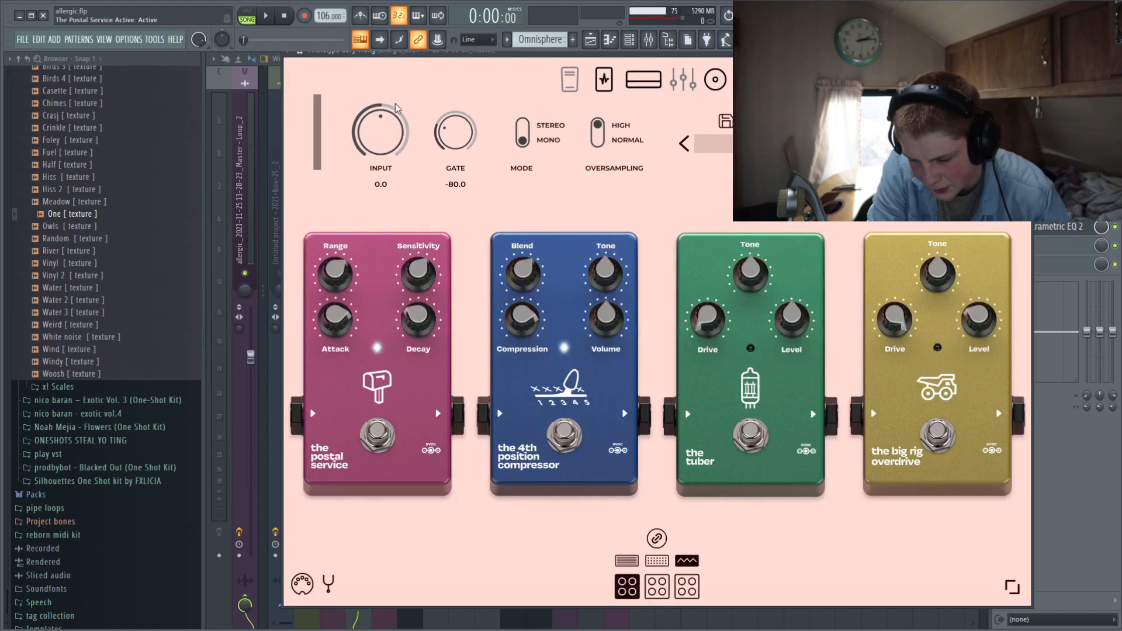
{"action": "key", "text": "space"}
{"action": "left_click", "coordinate": [374, 422]}
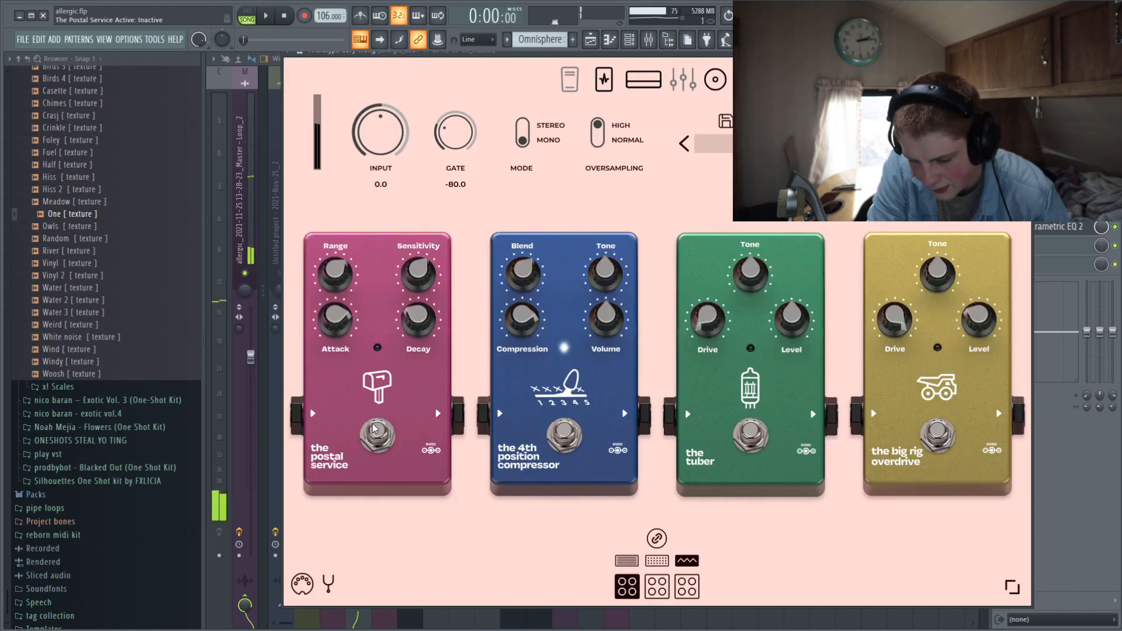
{"action": "key", "text": "space"}
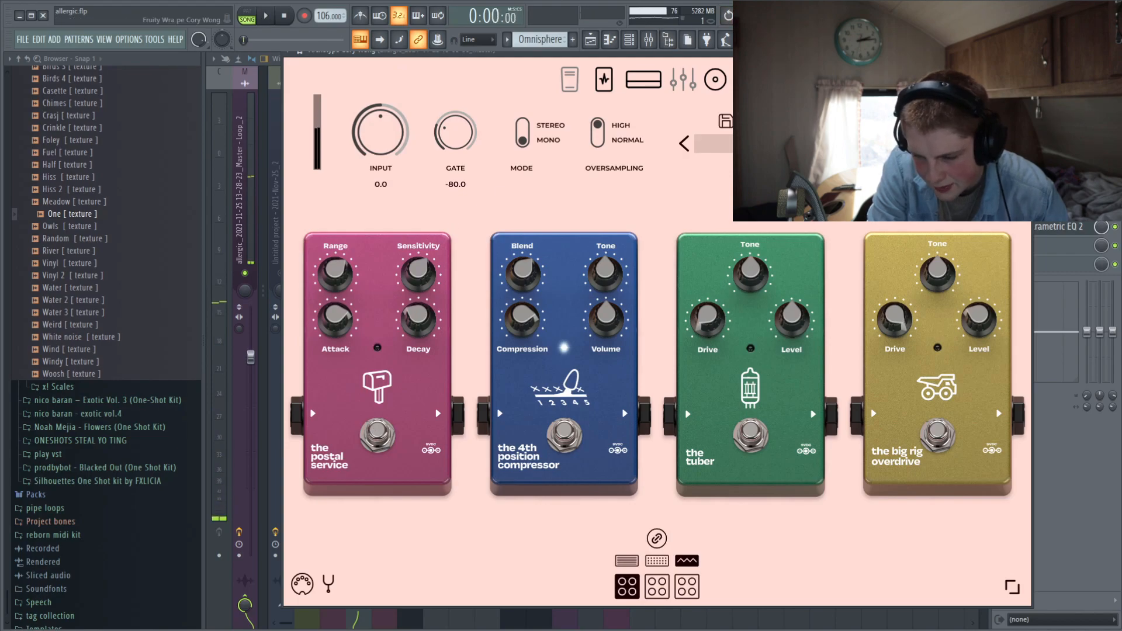
{"action": "left_click_drag", "start_coordinate": [778, 53], "coordinate": [745, 112]}
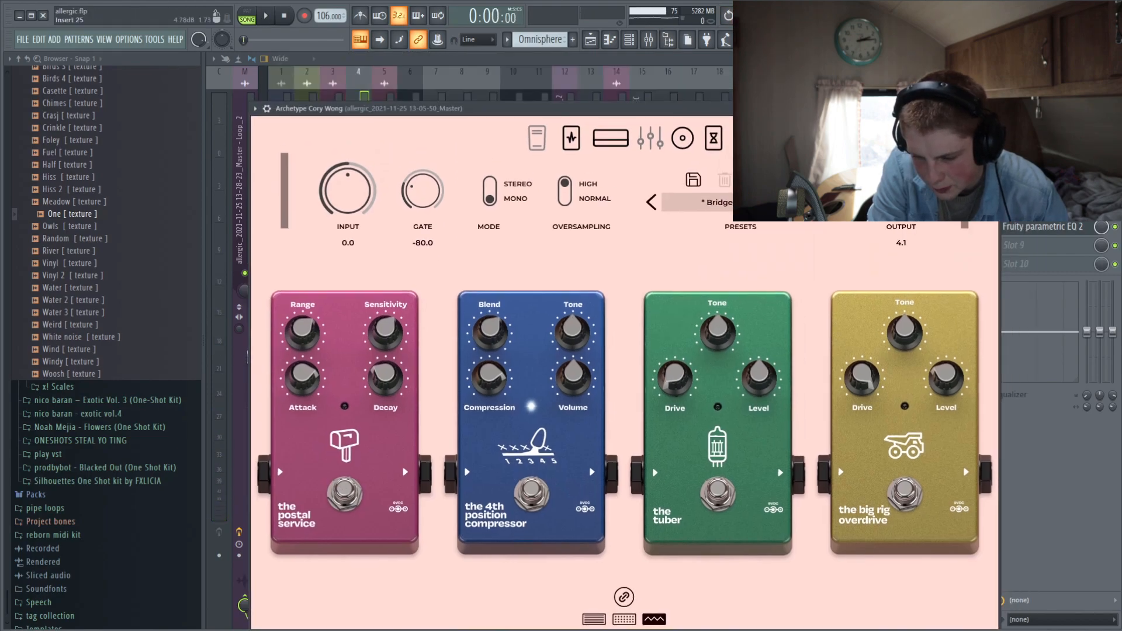
{"action": "key", "text": "Escape"}
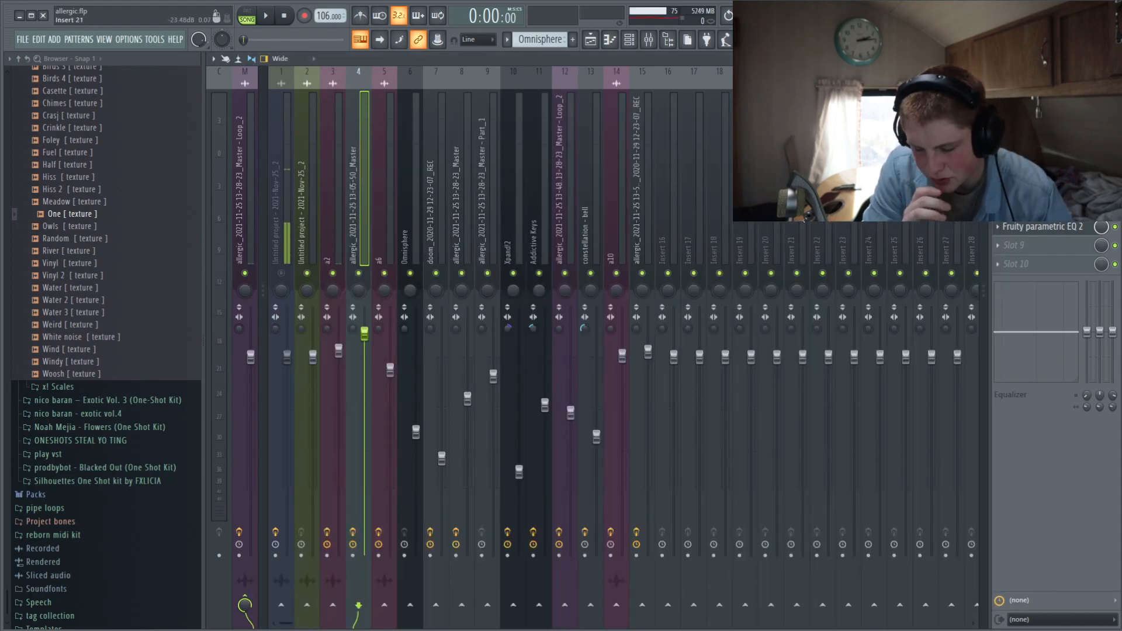
Examine the high-pass curve in Fruity Parametric EQ 2 on the Track 26 clips' mixer insert.
{"action": "left_click", "coordinate": [1067, 229]}
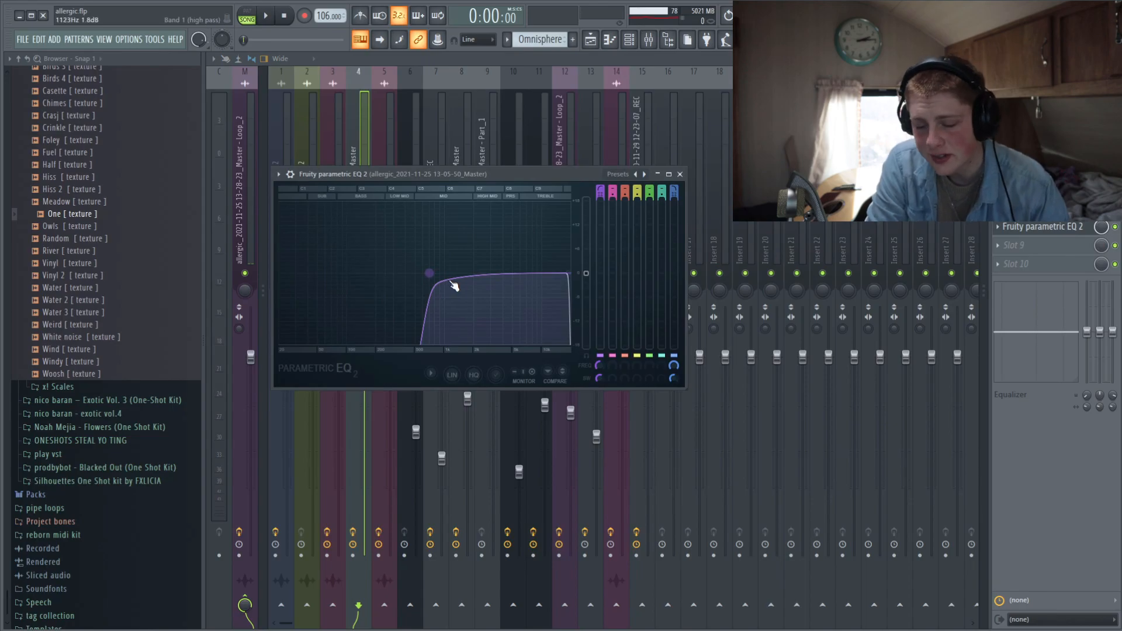
{"action": "left_click", "coordinate": [363, 143]}
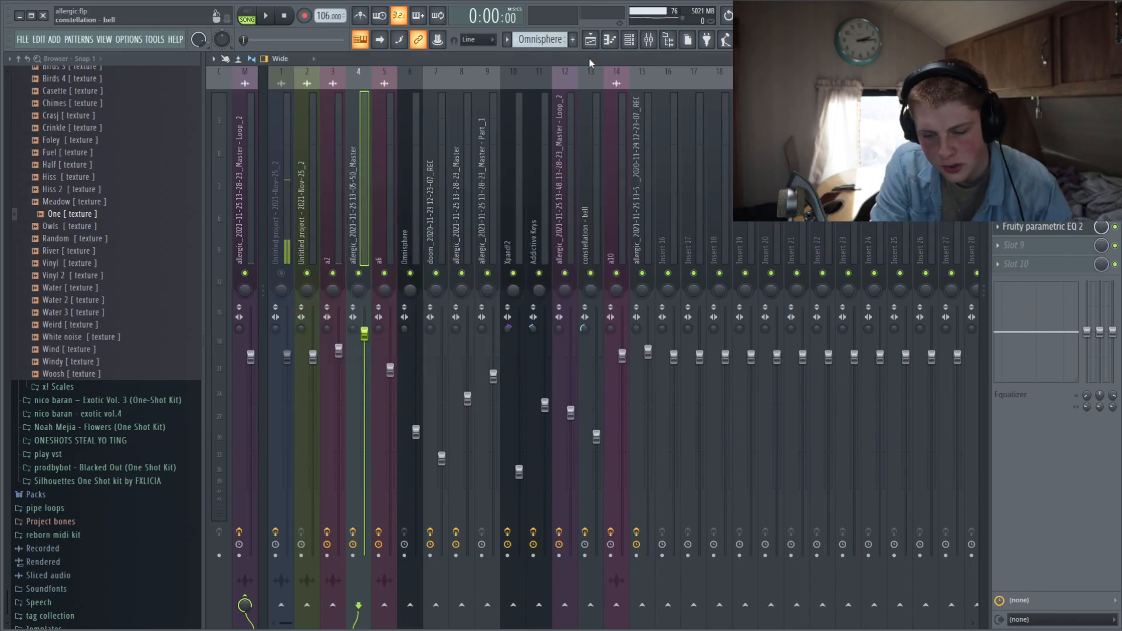
Select the a6 mixer insert, play it with its effects bypassed, and replay it with Fruity Parametric EQ 2 open.
{"action": "key", "text": "Right"}
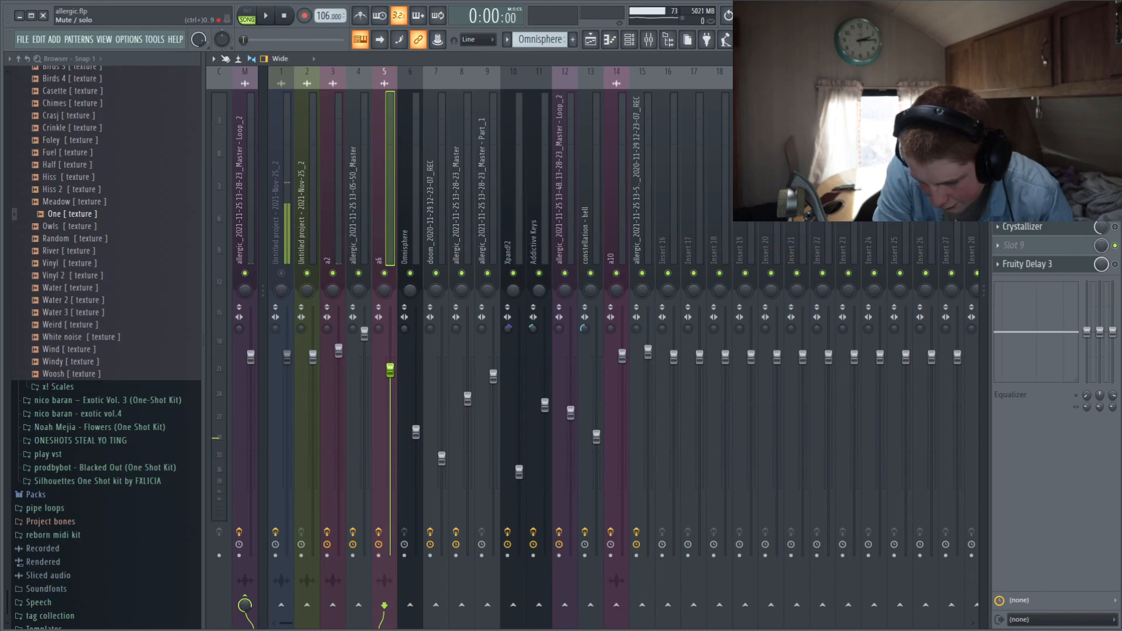
{"action": "key", "text": "space"}
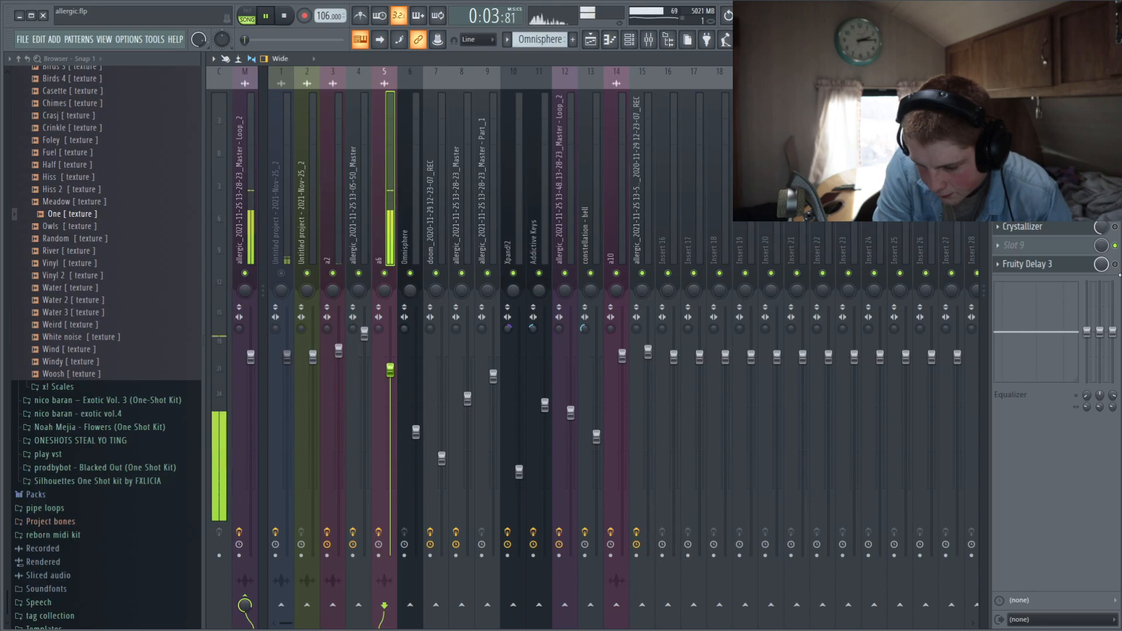
{"action": "key", "text": "space"}
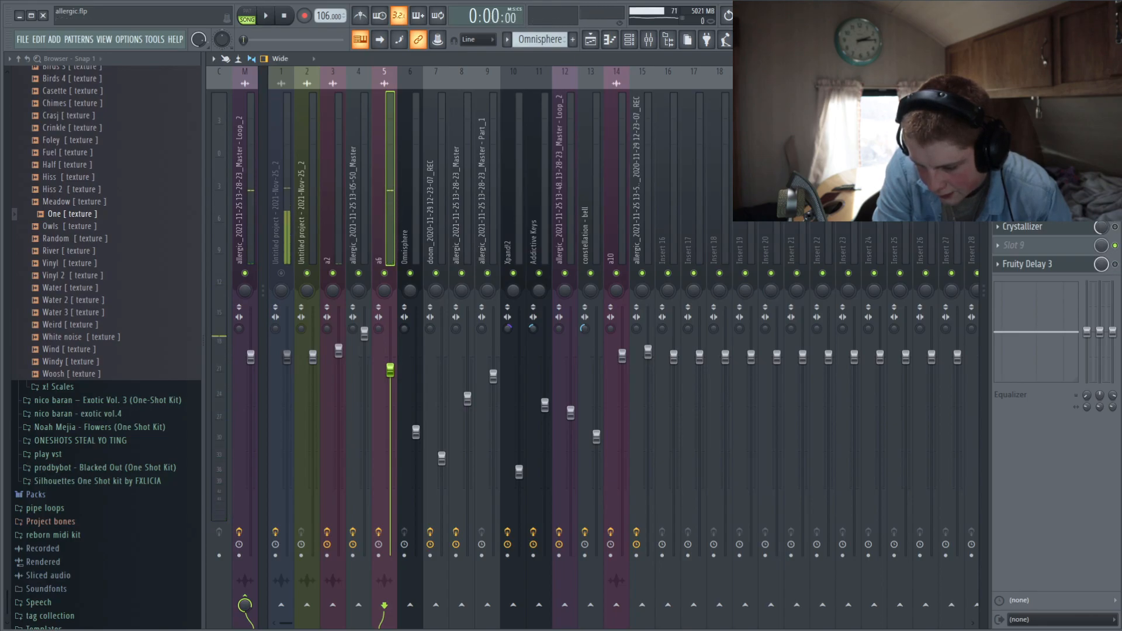
{"action": "left_click", "coordinate": [1027, 152]}
{"action": "key", "text": "space"}
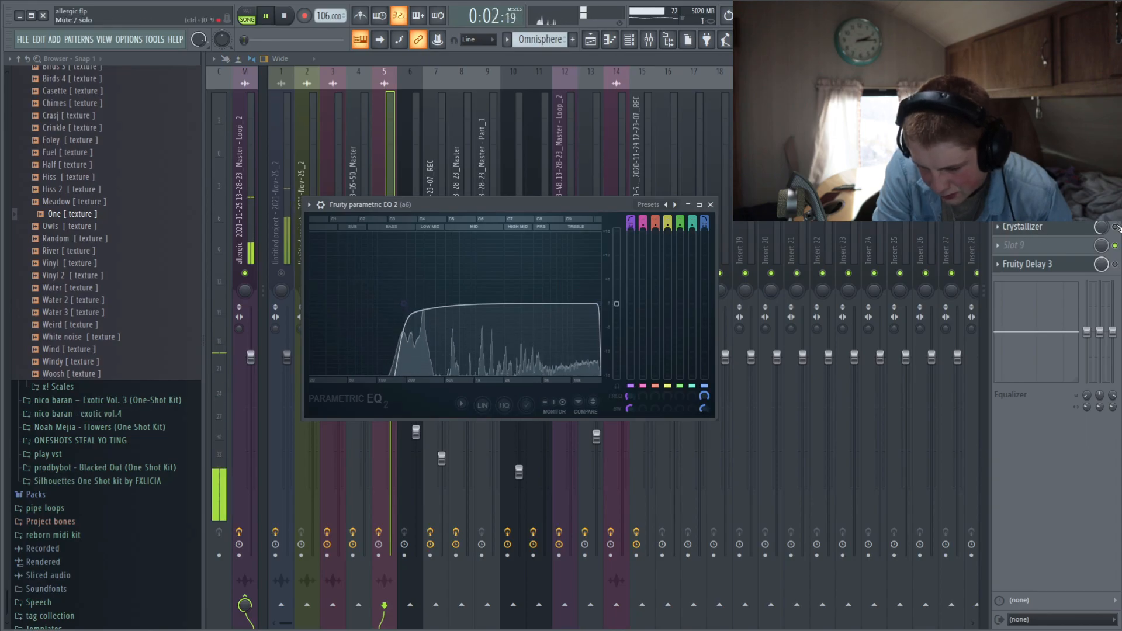
Review the Crystallizer effect with the MuffledUpOctave preset on the a6 insert and play the part with it enabled.
{"action": "left_click", "coordinate": [1023, 227]}
{"action": "key", "text": "space"}
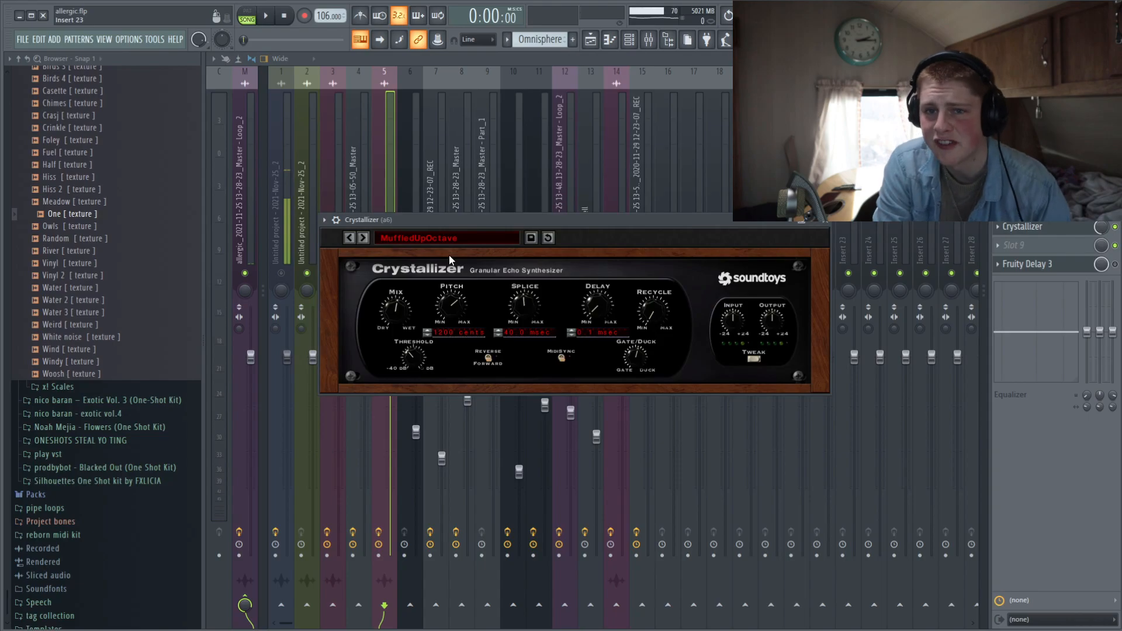
{"action": "left_click", "coordinate": [1023, 226]}
{"action": "key", "text": "space"}
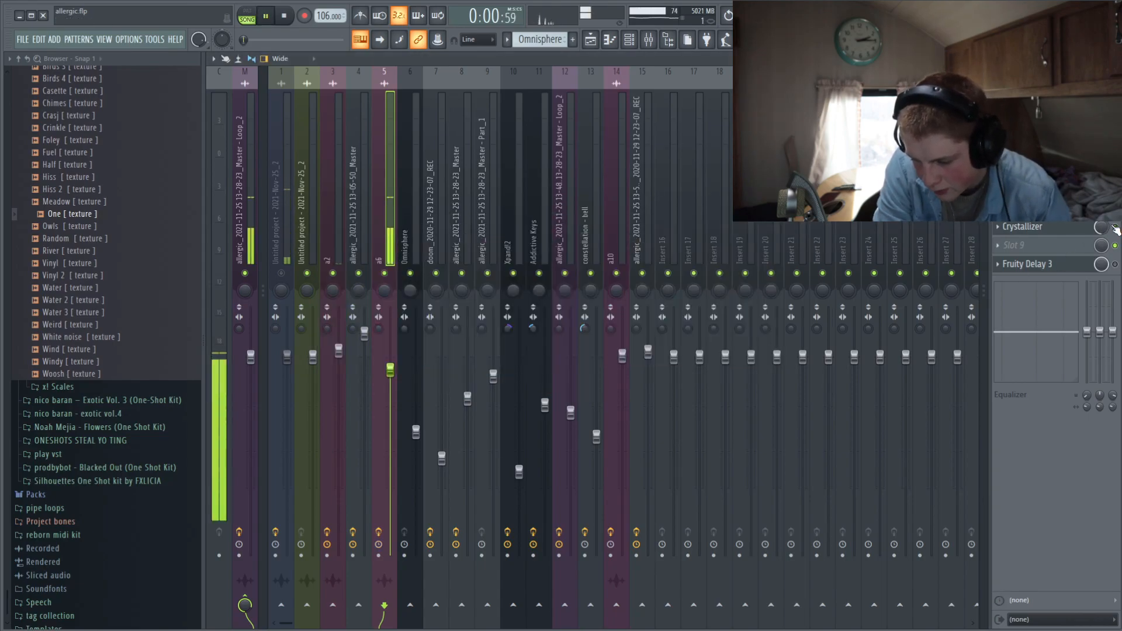
{"action": "key", "text": "space"}
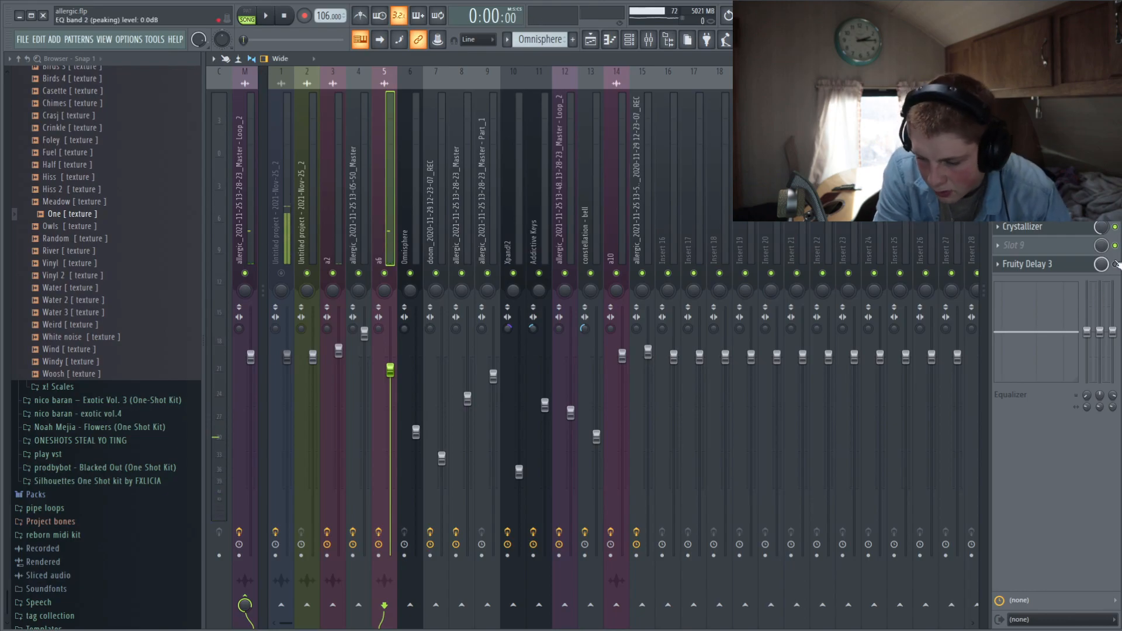
Review the Fruity Delay 3 effect on the a6 insert and play the part through it.
{"action": "left_click", "coordinate": [1053, 269]}
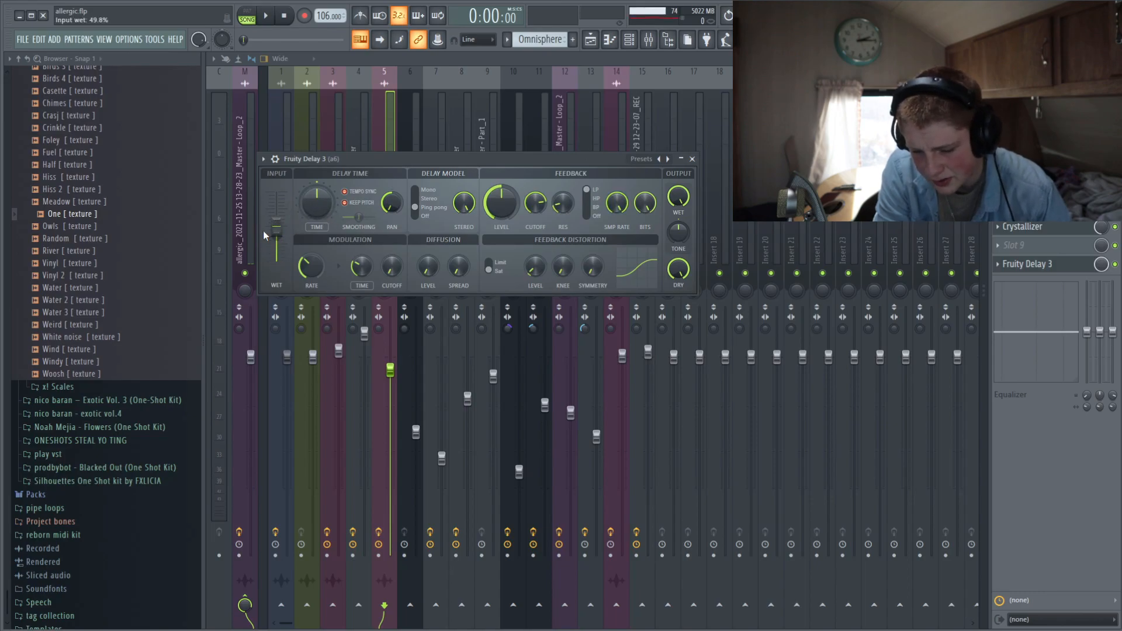
{"action": "key", "text": "space"}
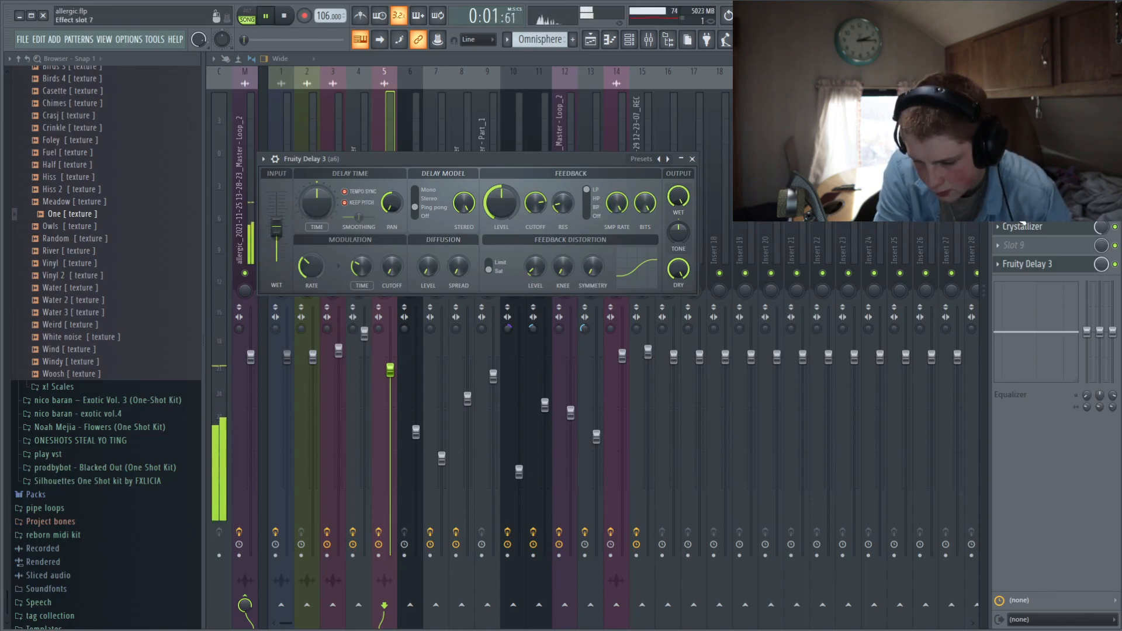
{"action": "key", "text": "space"}
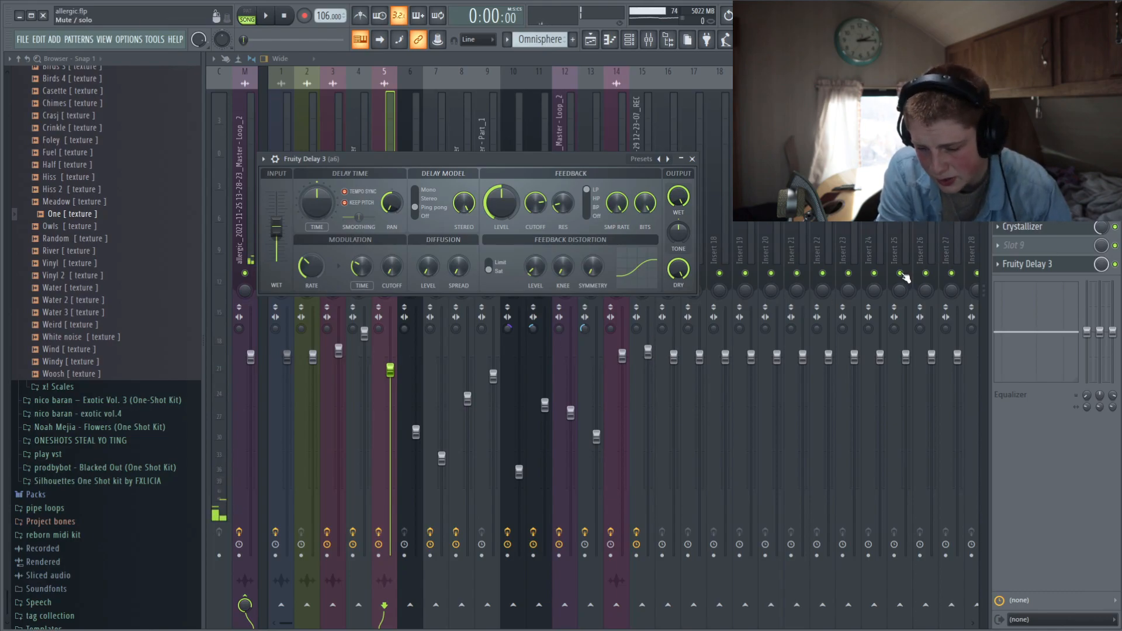
{"action": "left_click", "coordinate": [1023, 170]}
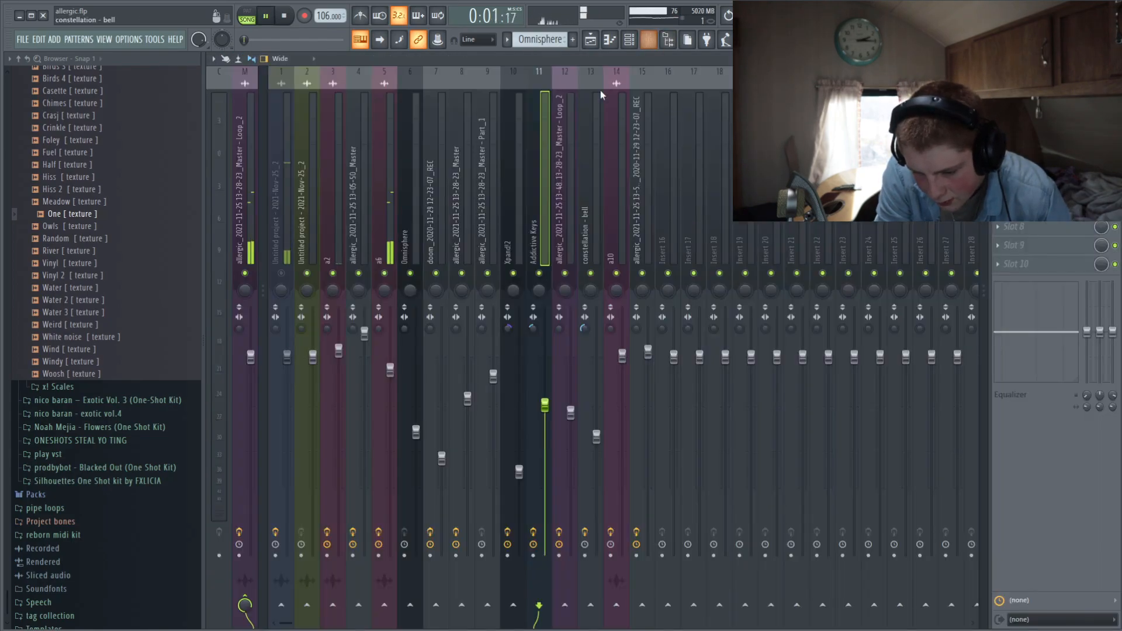
{"action": "key", "text": "space"}
{"action": "left_click", "coordinate": [386, 198]}
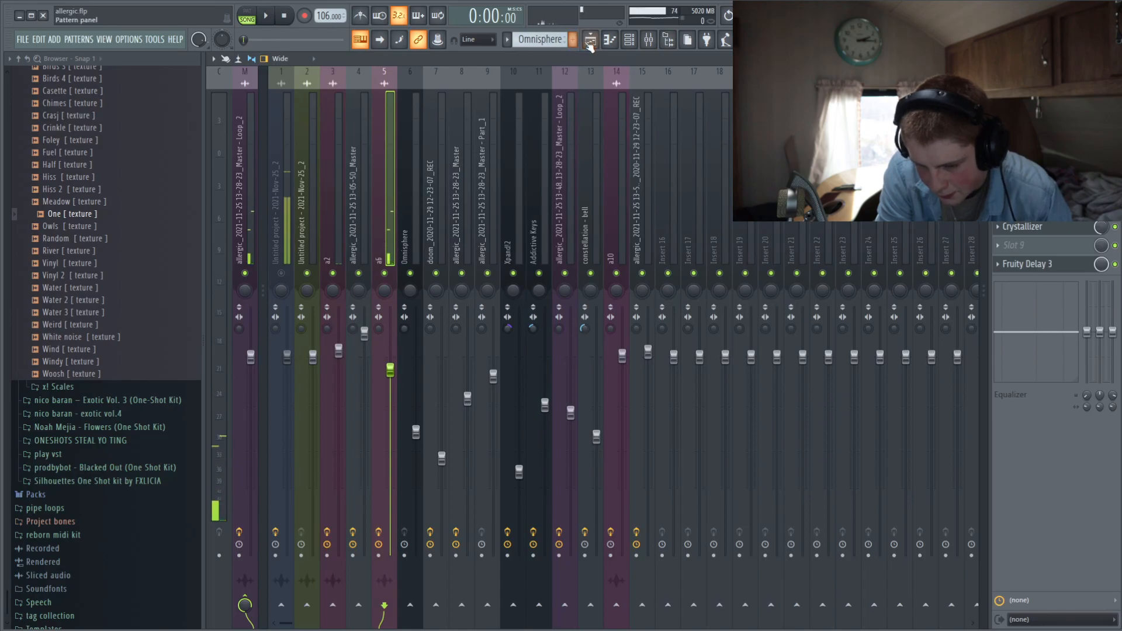
Open the LABS pattern from the playlist in the piano roll and play its melody.
{"action": "key", "text": "F5"}
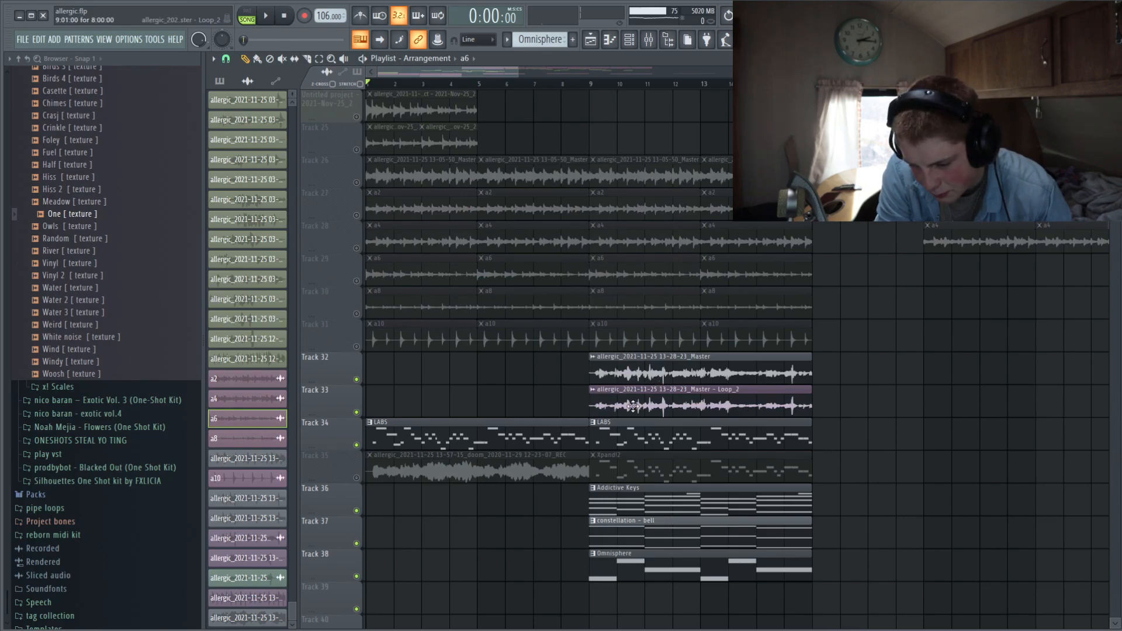
{"action": "left_click", "coordinate": [590, 85]}
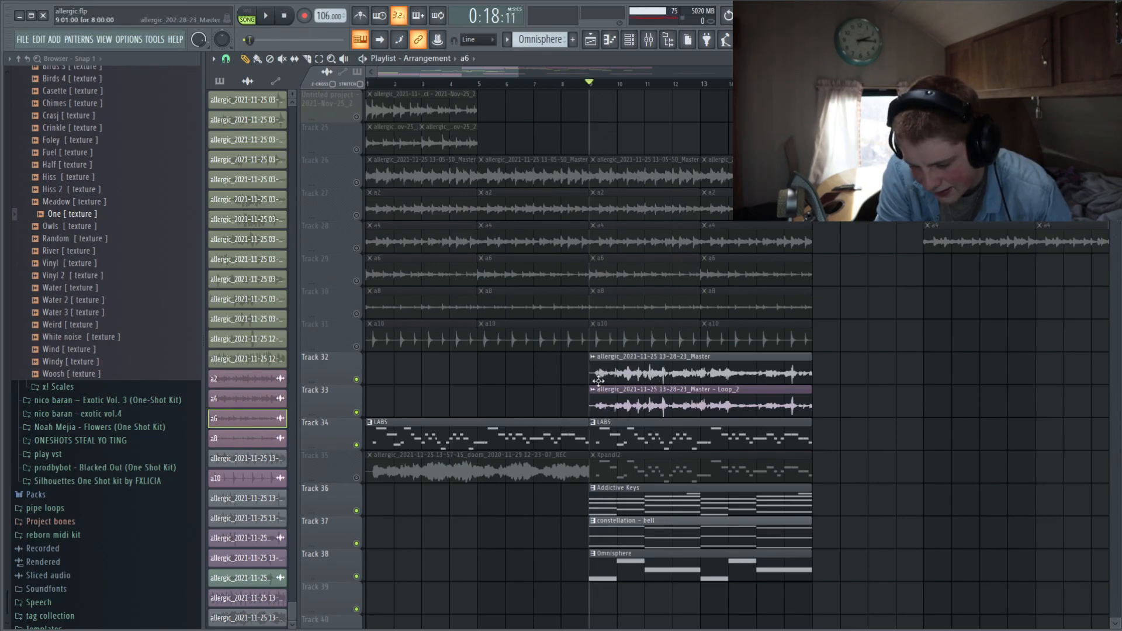
{"action": "scroll", "coordinate": [655, 407], "scroll_direction": "down", "scroll_amount": 1}
{"action": "double_click", "coordinate": [655, 407]}
{"action": "key", "text": "space"}
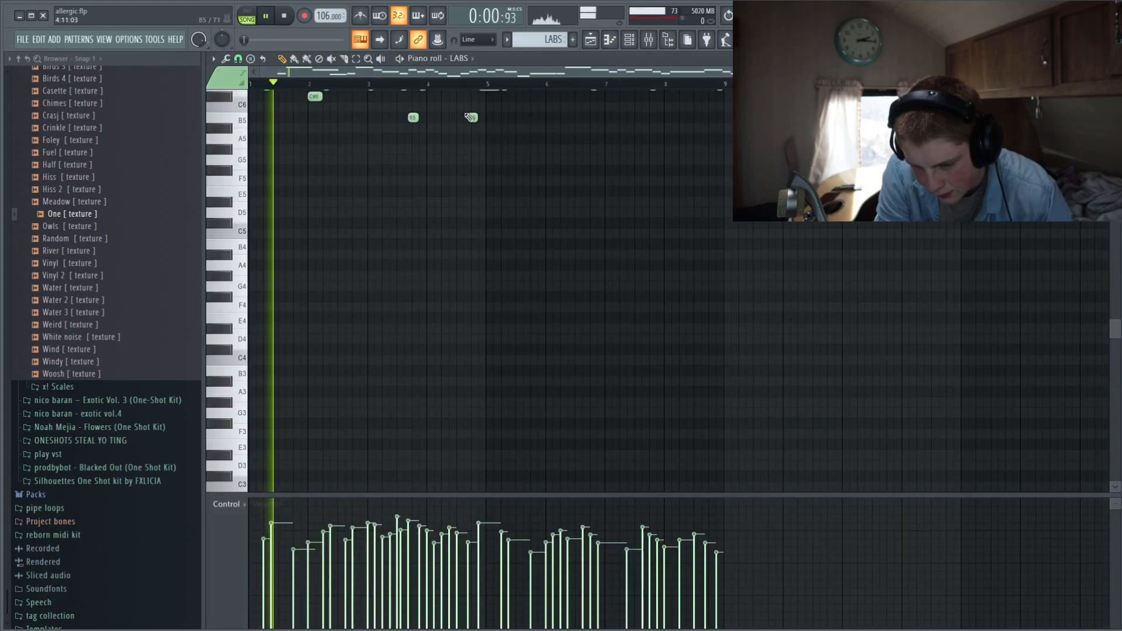
{"action": "scroll", "coordinate": [475, 325], "scroll_direction": "up", "scroll_amount": 4}
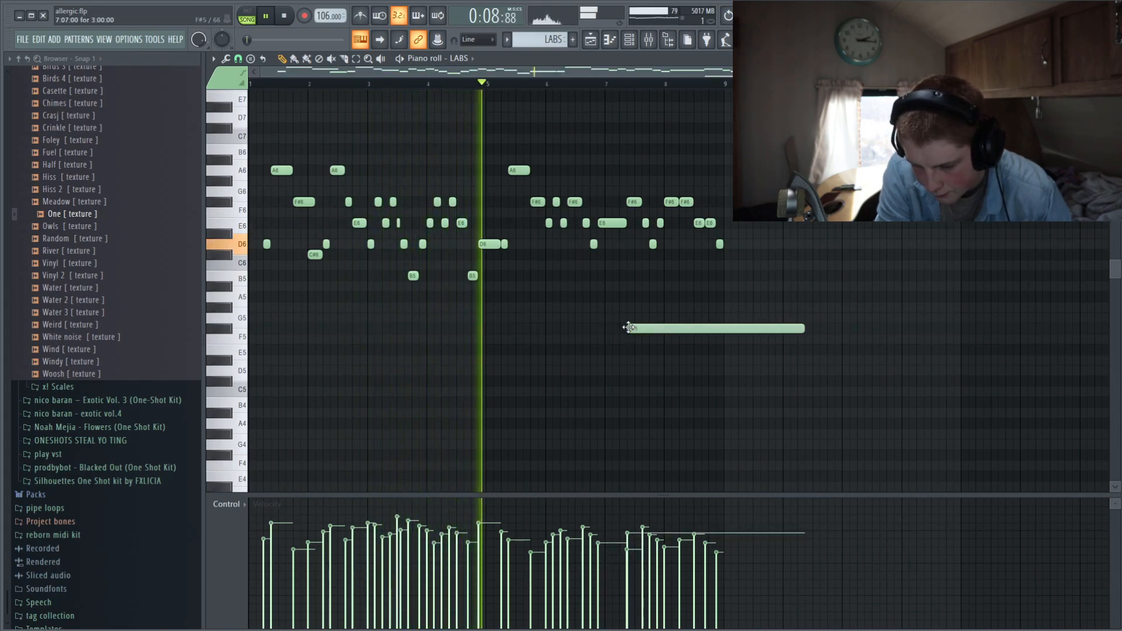
{"action": "key", "text": "space"}
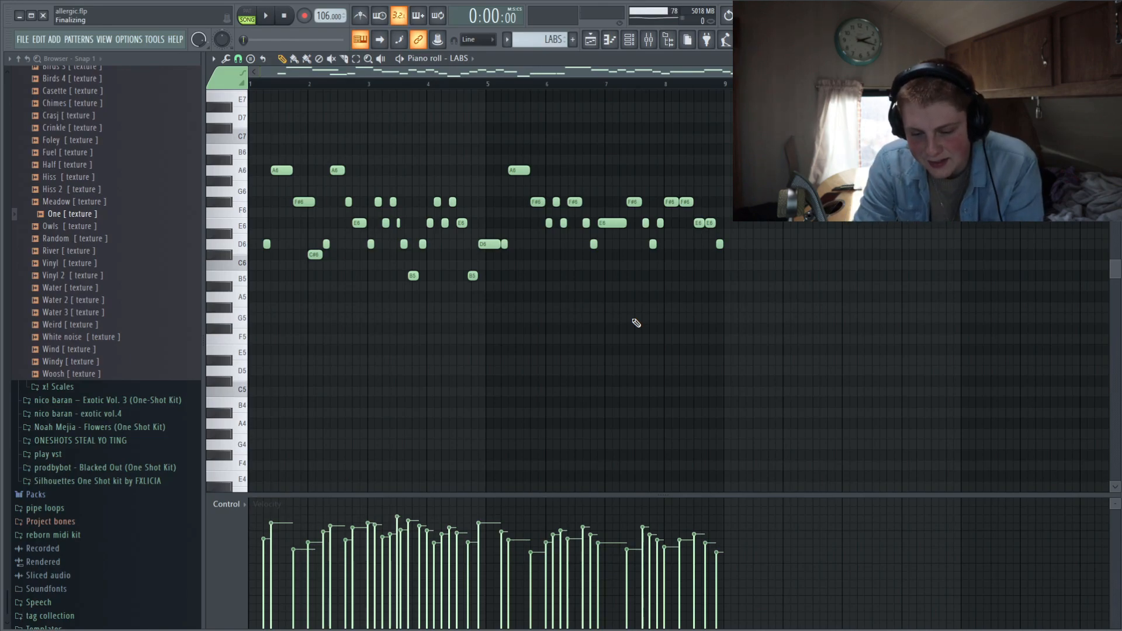
Check the mixer, return to the LABS piano roll and replay the opening of the melody.
{"action": "left_click", "coordinate": [646, 45]}
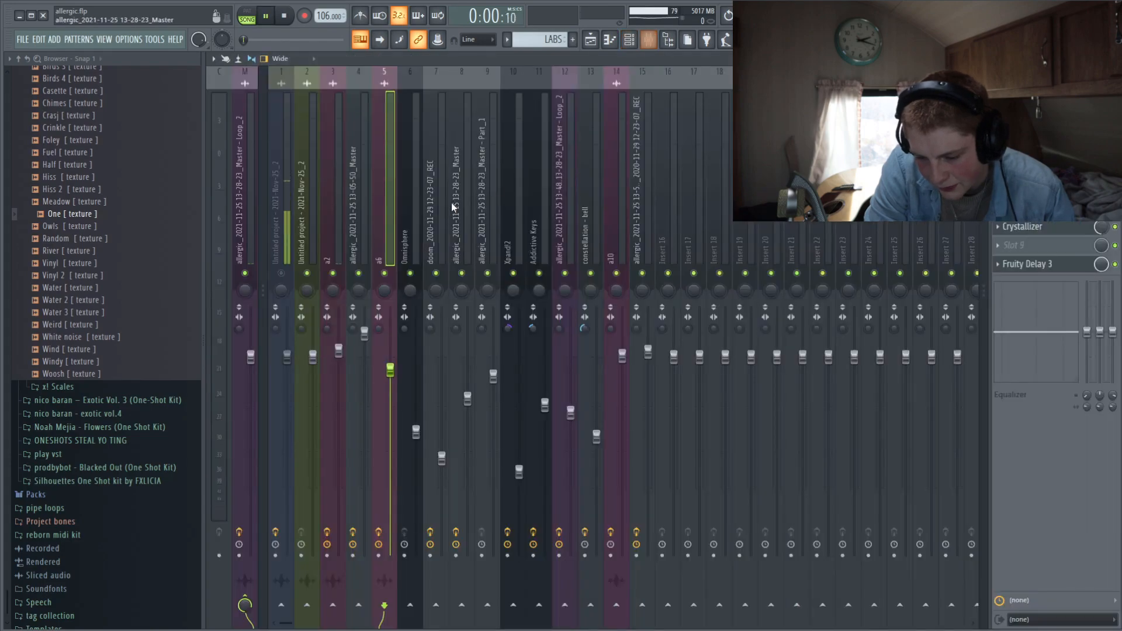
{"action": "key", "text": "F7"}
{"action": "key", "text": "space"}
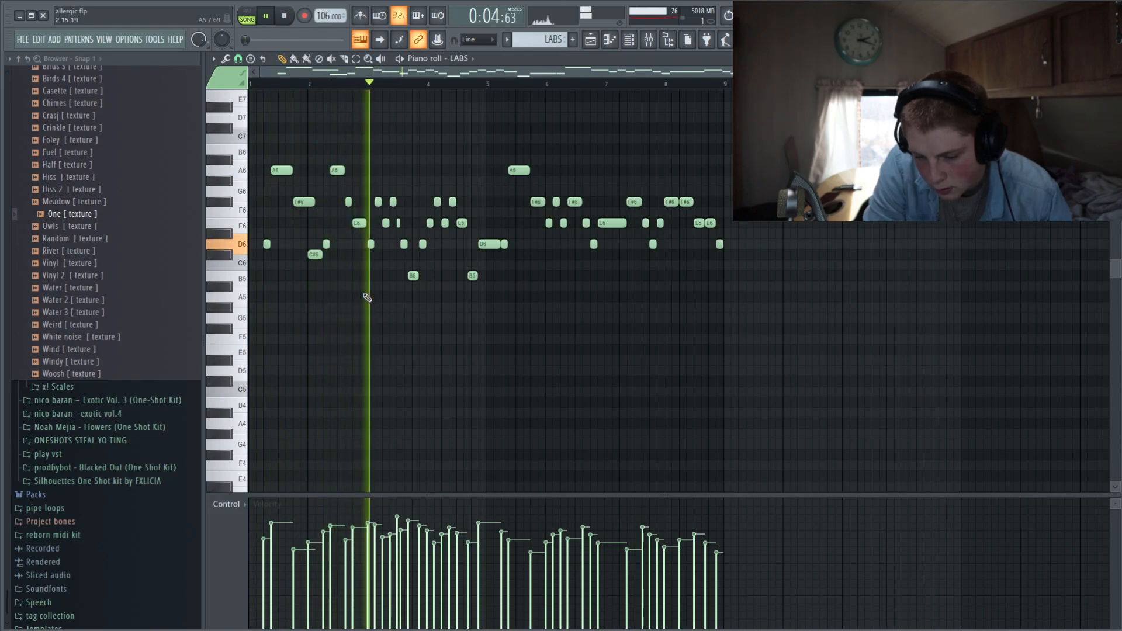
{"action": "left_click", "coordinate": [526, 350]}
{"action": "right_click", "coordinate": [531, 354]}
{"action": "key", "text": "space"}
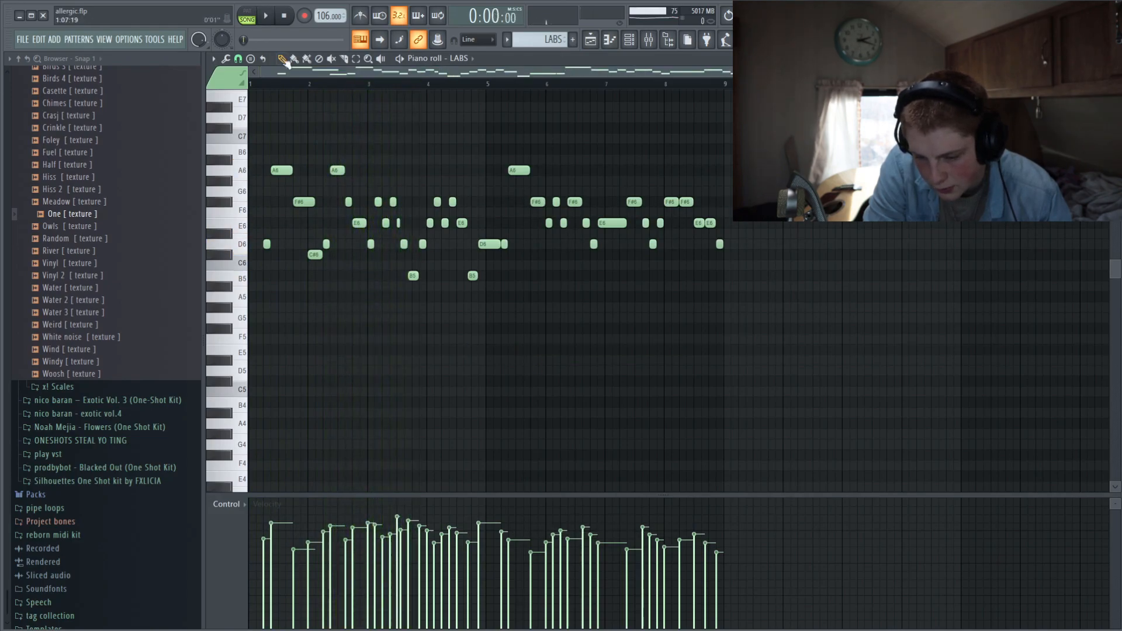
Compare the LABS melody's two opening phrases by marking out the notes in bars 1–2 and bars 3–4.
{"action": "left_click_drag", "start_coordinate": [254, 135], "coordinate": [358, 294]}
{"action": "left_click", "coordinate": [359, 294]}
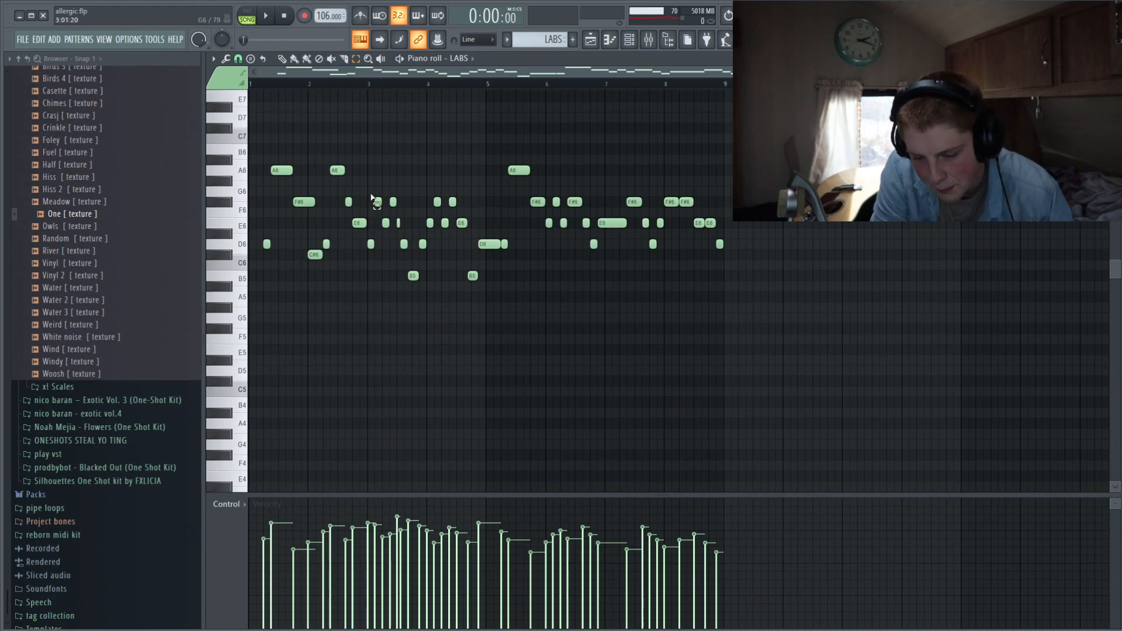
{"action": "left_click_drag", "start_coordinate": [373, 259], "coordinate": [265, 169]}
{"action": "left_click_drag", "start_coordinate": [377, 134], "coordinate": [484, 302]}
{"action": "left_click", "coordinate": [484, 301]}
{"action": "left_click", "coordinate": [282, 59]}
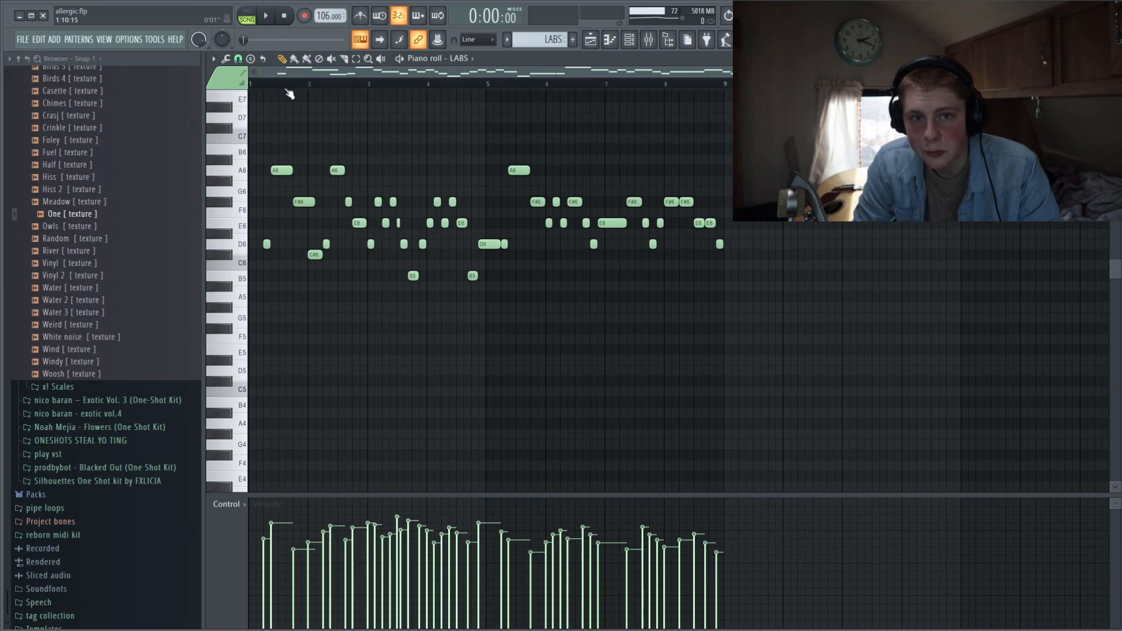
Review EchoBoy with the Flangolets preset on mixer insert 7 and play the melody through it.
{"action": "left_click", "coordinate": [648, 39]}
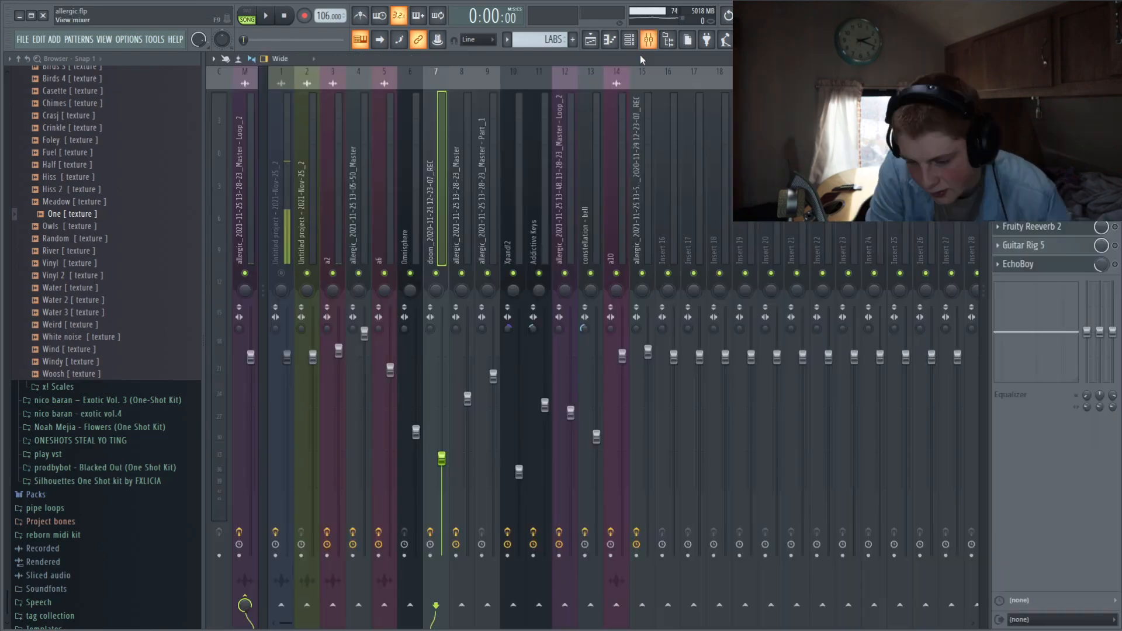
{"action": "left_click", "coordinate": [1084, 267]}
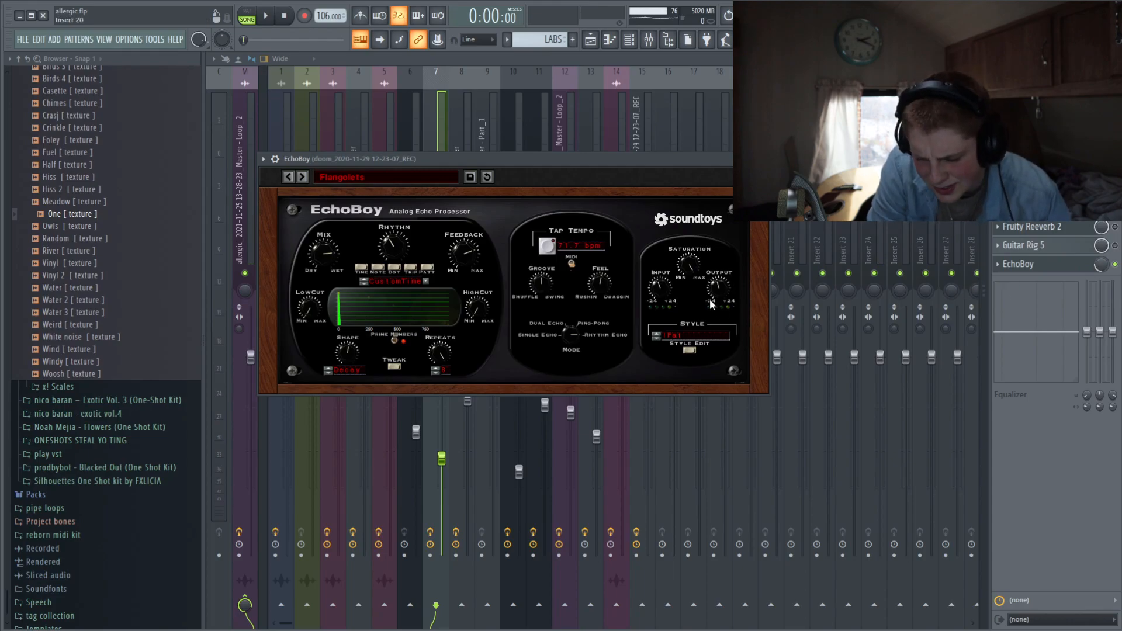
{"action": "key", "text": "space"}
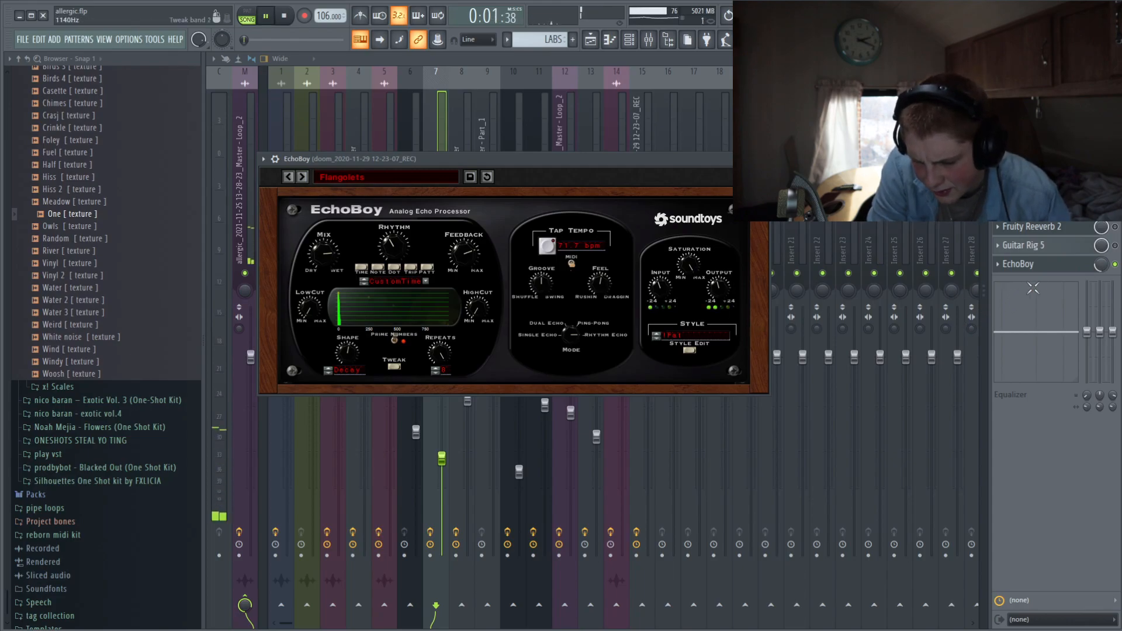
{"action": "key", "text": "space"}
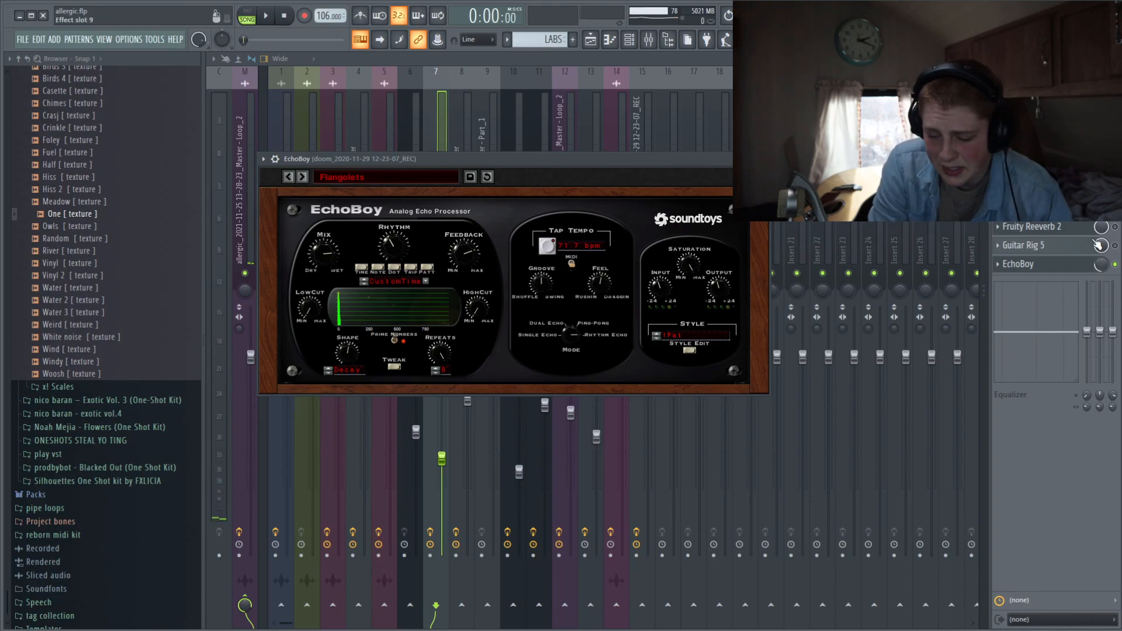
Enable Guitar Rig 5 on insert 7, show its rack and play the melody through it.
{"action": "left_click", "coordinate": [1115, 245]}
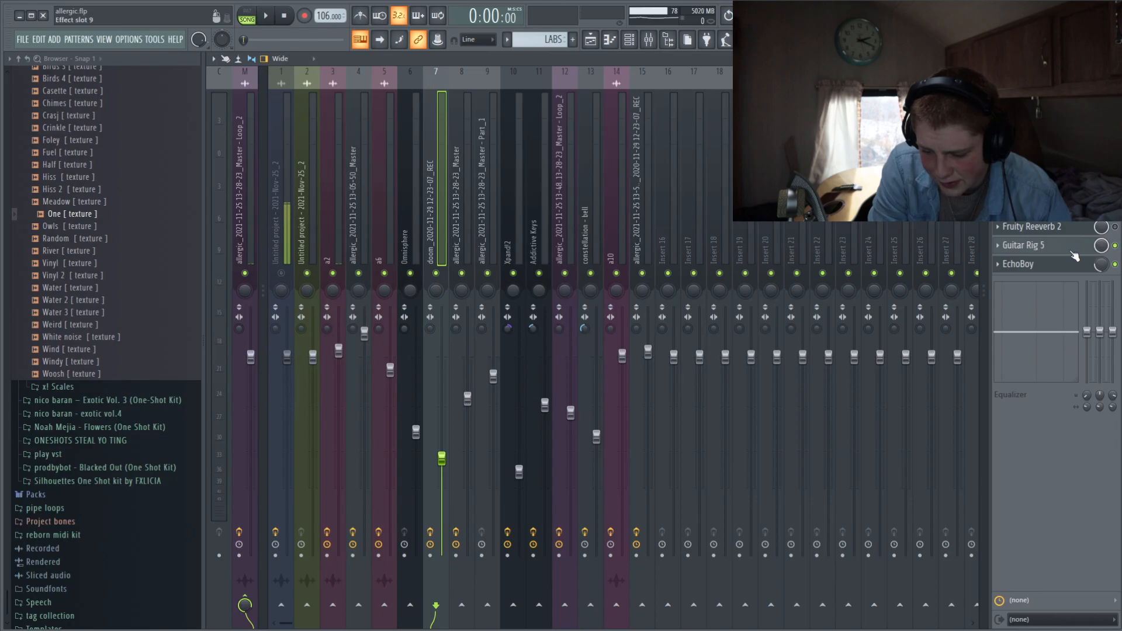
{"action": "left_click", "coordinate": [1073, 249]}
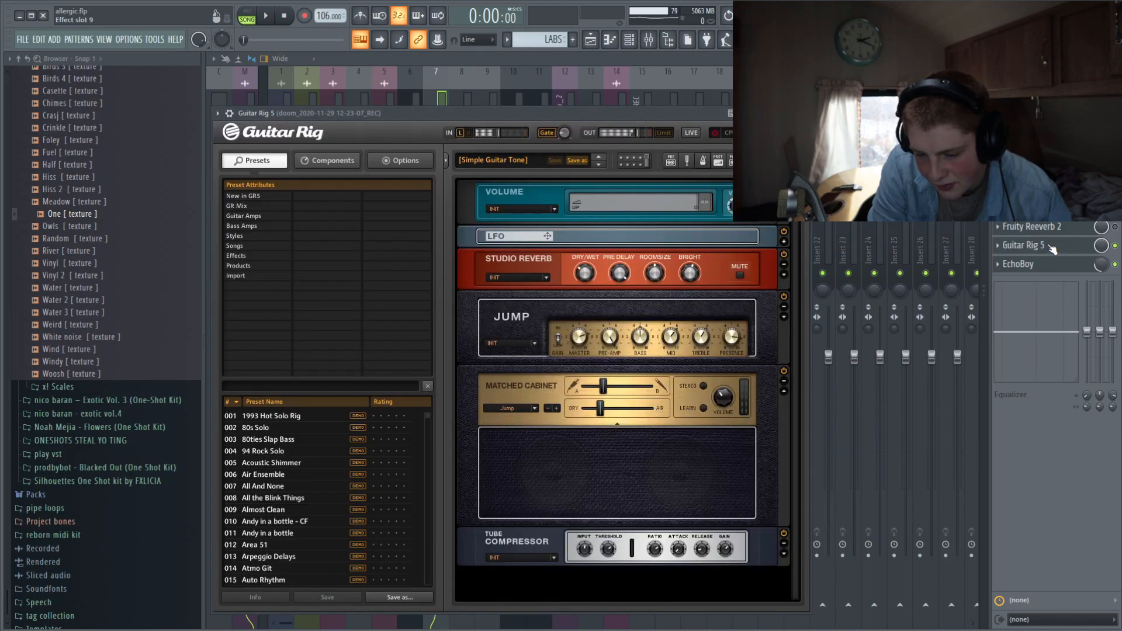
{"action": "key", "text": "space"}
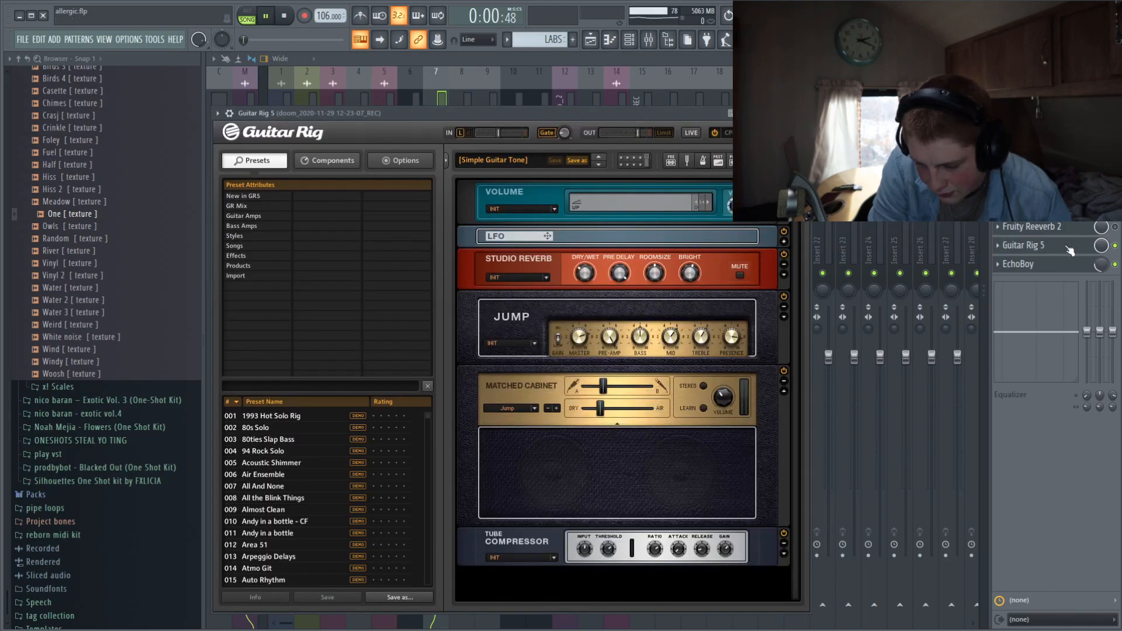
{"action": "key", "text": "space"}
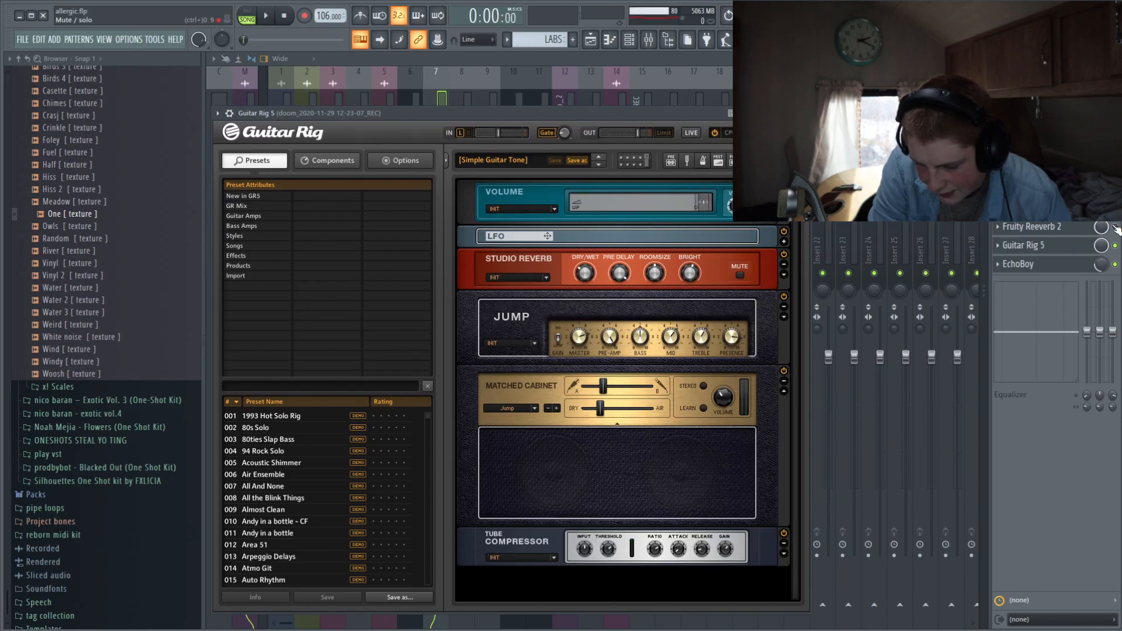
Enable Fruity Reeverb 2 on insert 7, then audition the melody with it and with the preceding effect in the chain.
{"action": "left_click", "coordinate": [1071, 247]}
{"action": "left_click", "coordinate": [1071, 230]}
{"action": "key", "text": "space"}
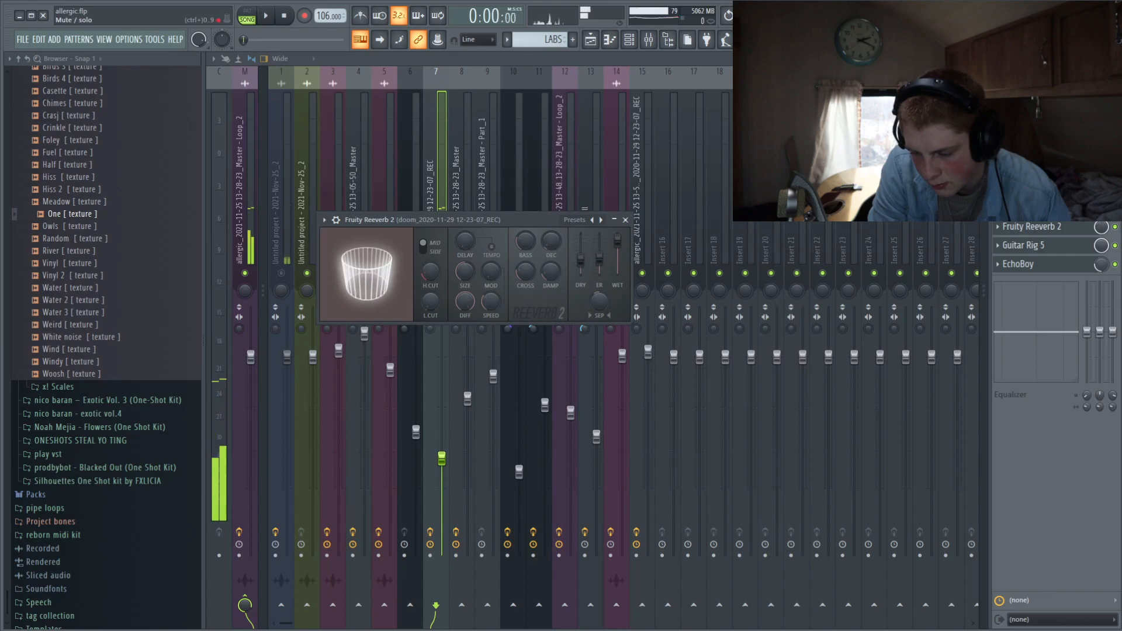
{"action": "key", "text": "space"}
{"action": "key", "text": "Escape"}
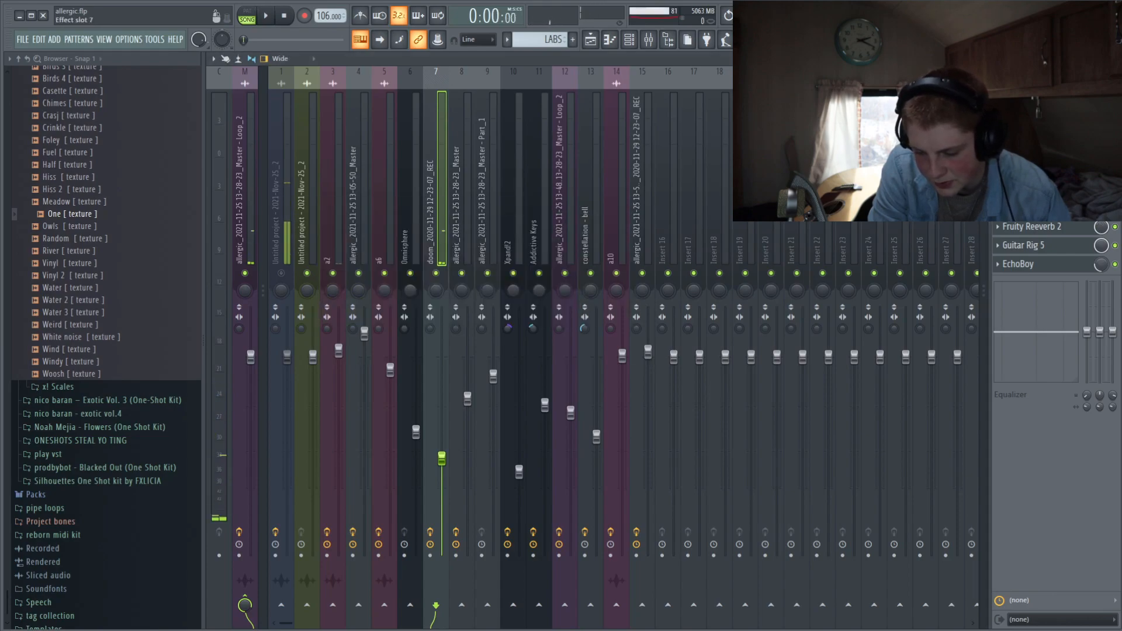
{"action": "left_click", "coordinate": [1064, 209]}
{"action": "key", "text": "space"}
{"action": "key", "text": "Escape"}
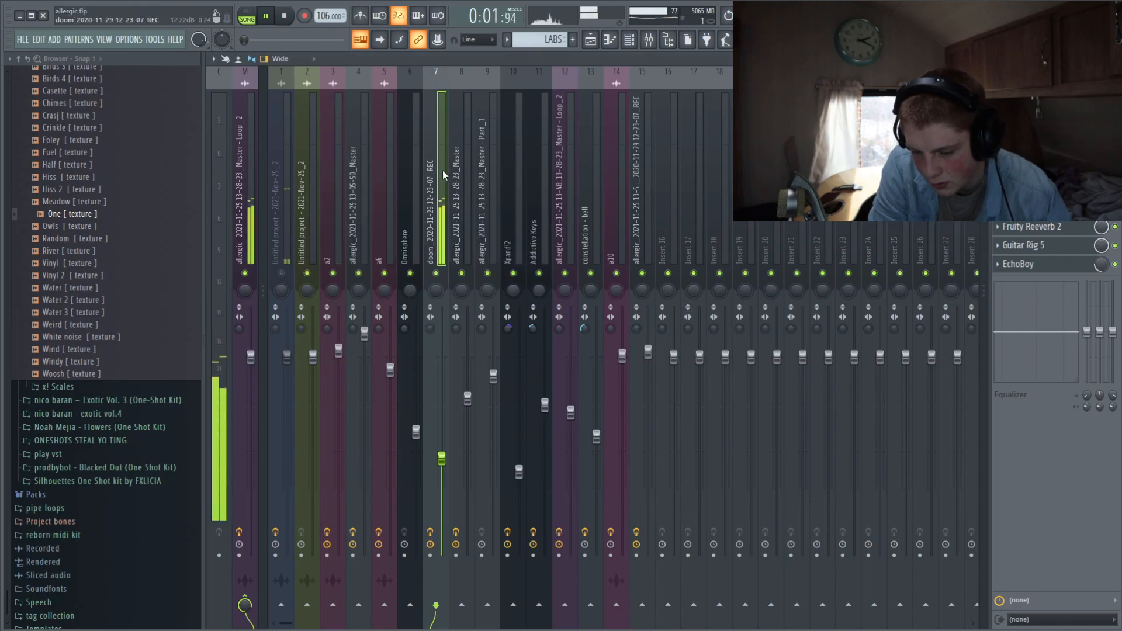
Isolate Track 35 in the playlist by unmuting it and muting Tracks 32–34 and 36–38, with the playback position at bar 9.
{"action": "left_click", "coordinate": [591, 39]}
{"action": "key", "text": "space"}
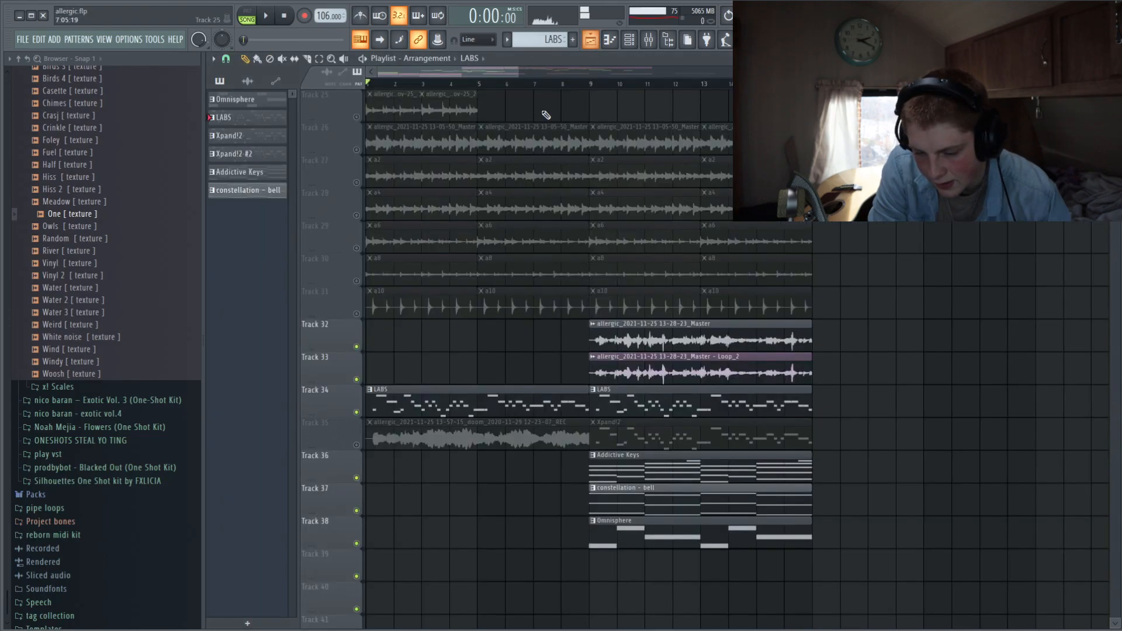
{"action": "left_click", "coordinate": [587, 85]}
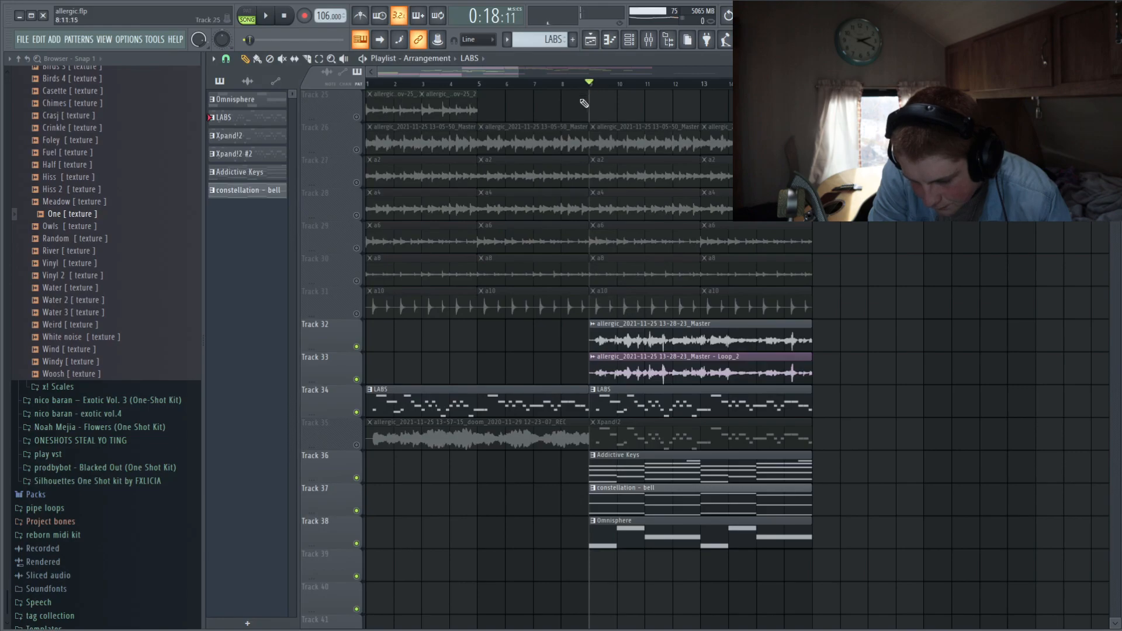
{"action": "left_click", "coordinate": [356, 543]}
{"action": "left_click", "coordinate": [356, 510]}
{"action": "left_click", "coordinate": [356, 477]}
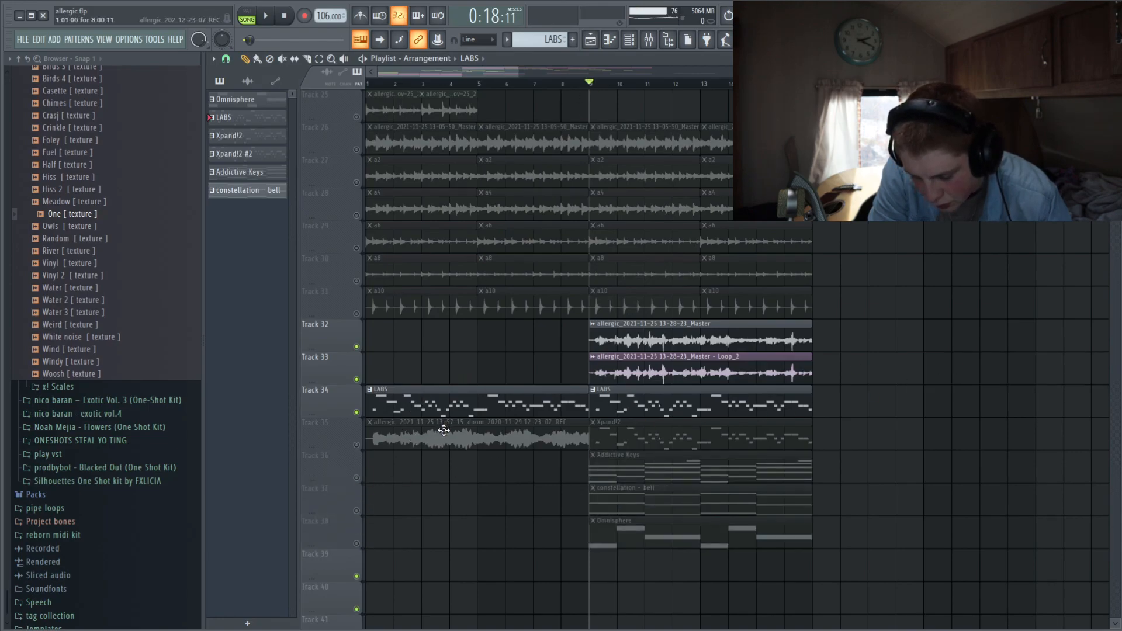
{"action": "left_click", "coordinate": [356, 444]}
{"action": "left_click", "coordinate": [356, 412]}
{"action": "left_click", "coordinate": [356, 379]}
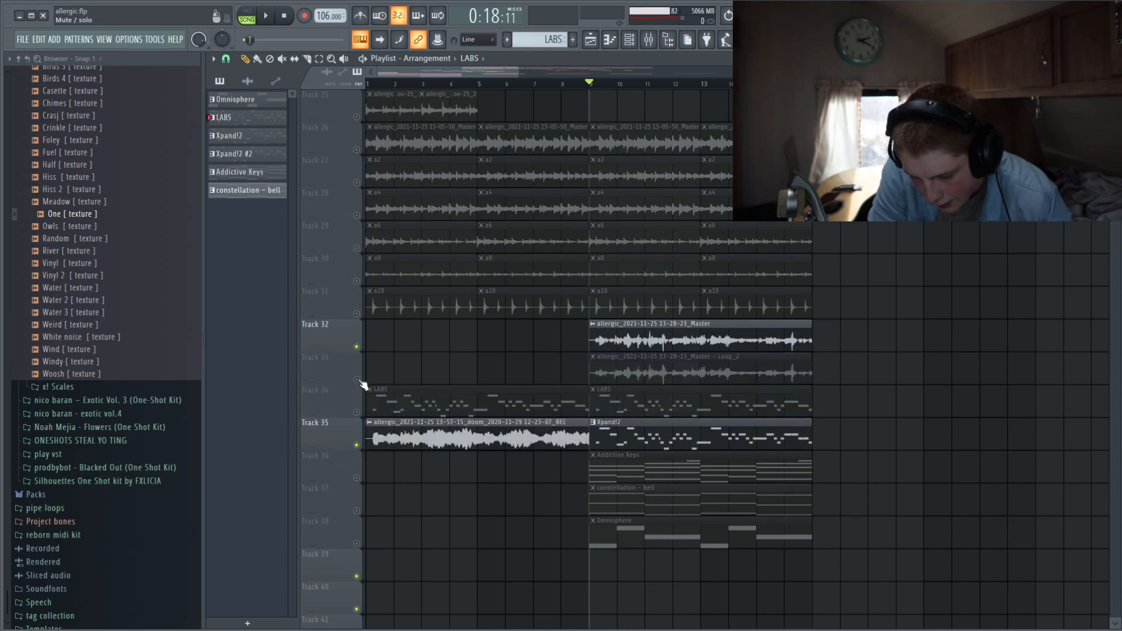
{"action": "left_click", "coordinate": [356, 347]}
Play the Xpand!2 clip on Track 35 and review EchoBoy with the Dirty Slap preset on its mixer insert.
{"action": "left_click", "coordinate": [592, 426]}
{"action": "key", "text": "space"}
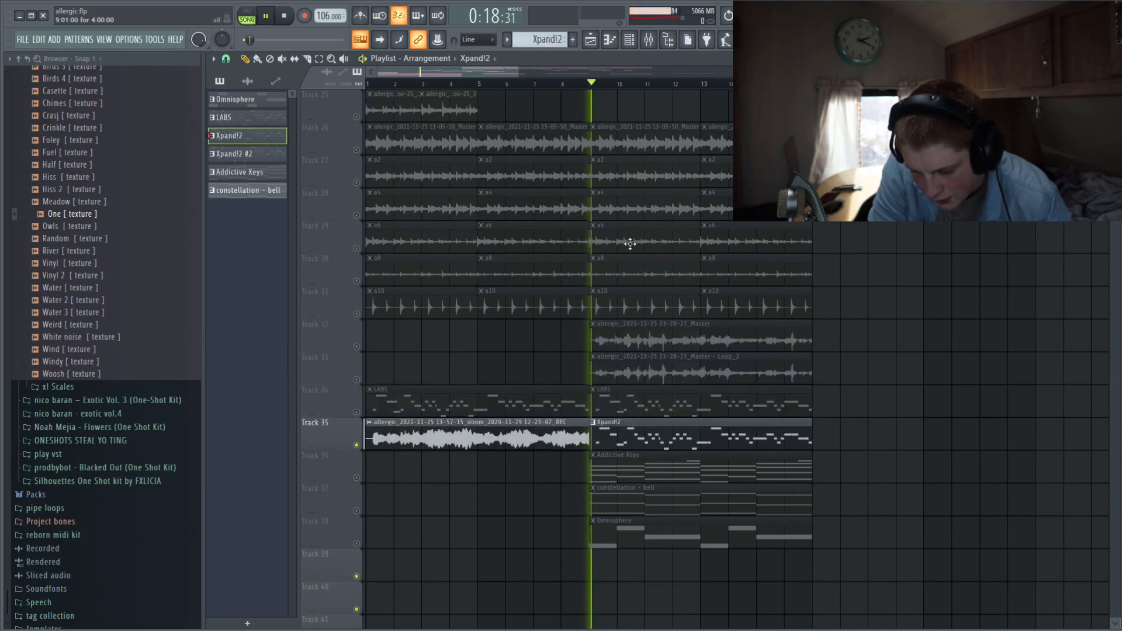
{"action": "left_click", "coordinate": [648, 39]}
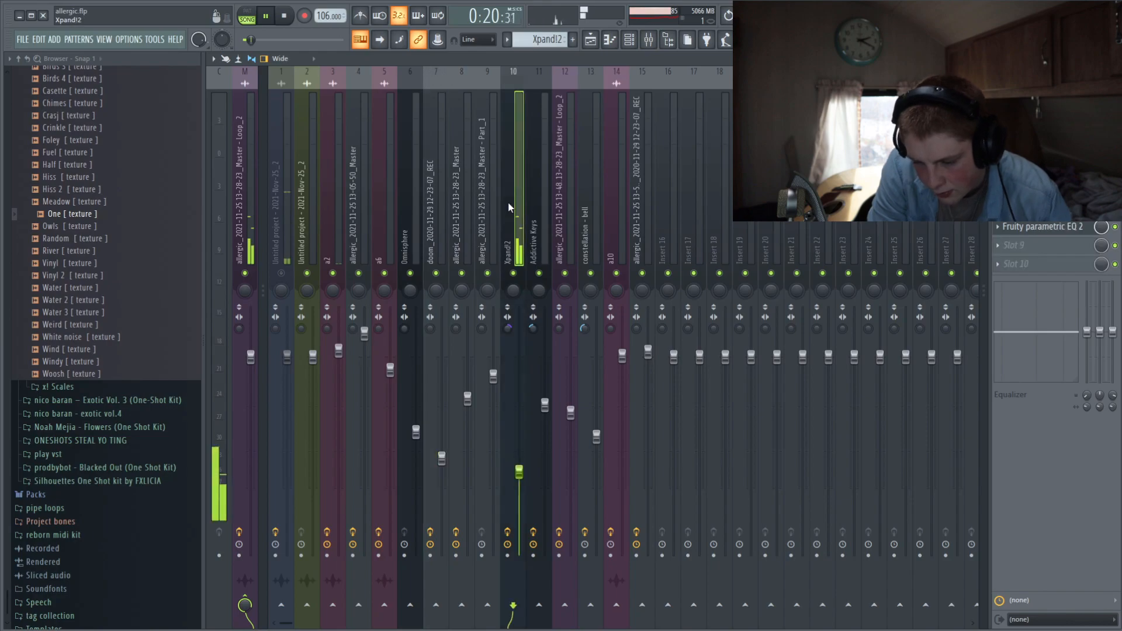
{"action": "key", "text": "space"}
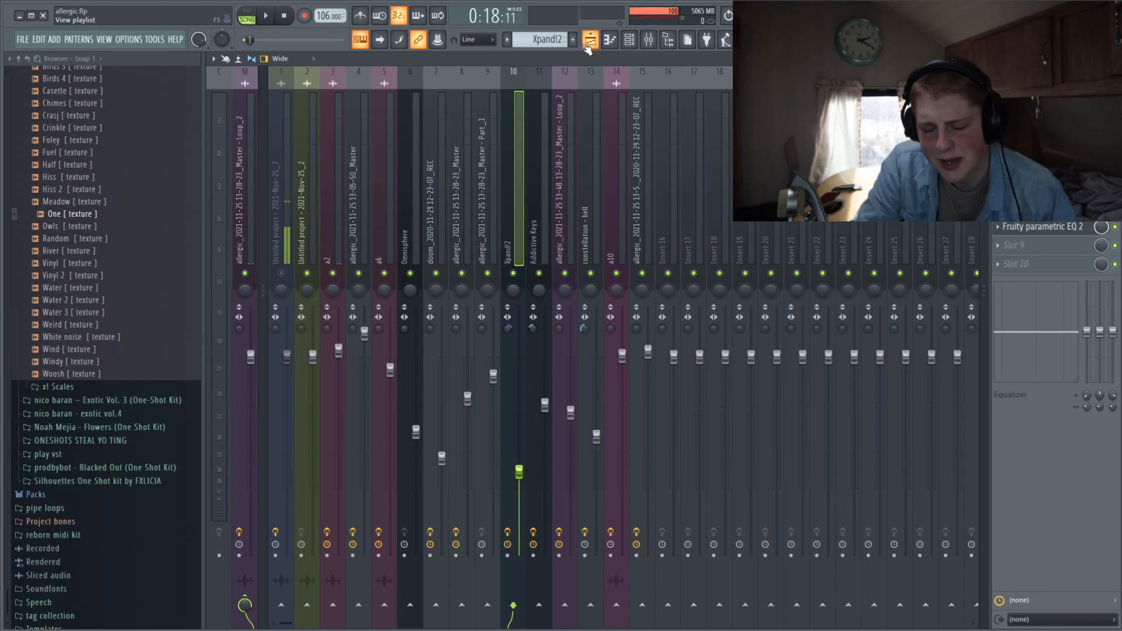
{"action": "left_click", "coordinate": [1040, 227]}
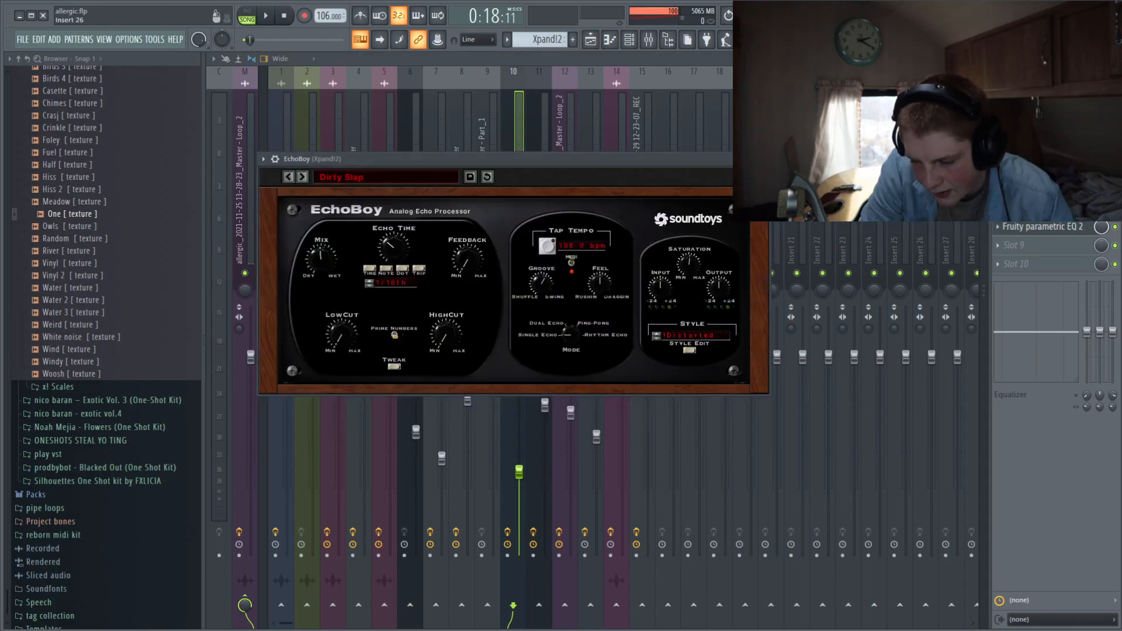
{"action": "left_click", "coordinate": [515, 104]}
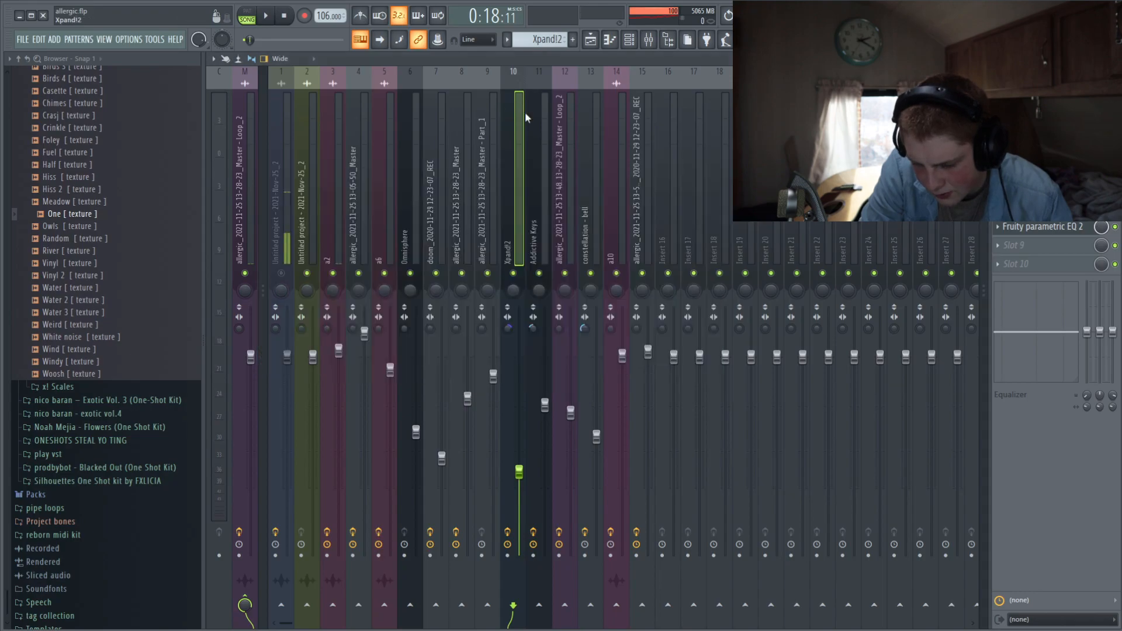
Play the Xpand!2 melody on mixer insert 10 with and without its Fruity Parametric EQ 2.
{"action": "key", "text": "space"}
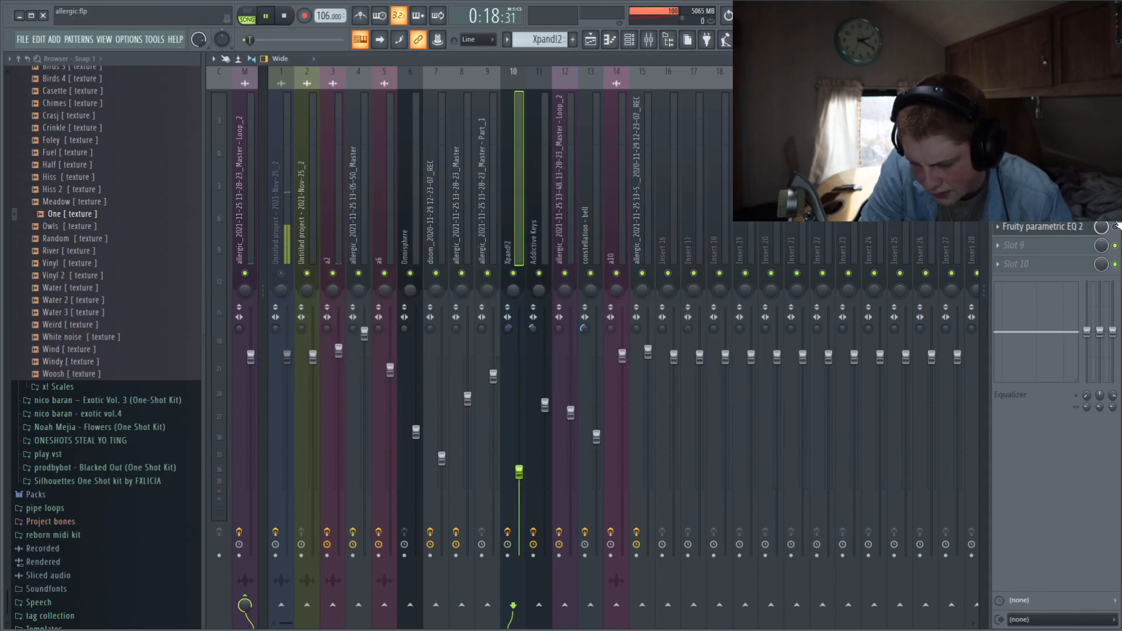
{"action": "key", "text": "space"}
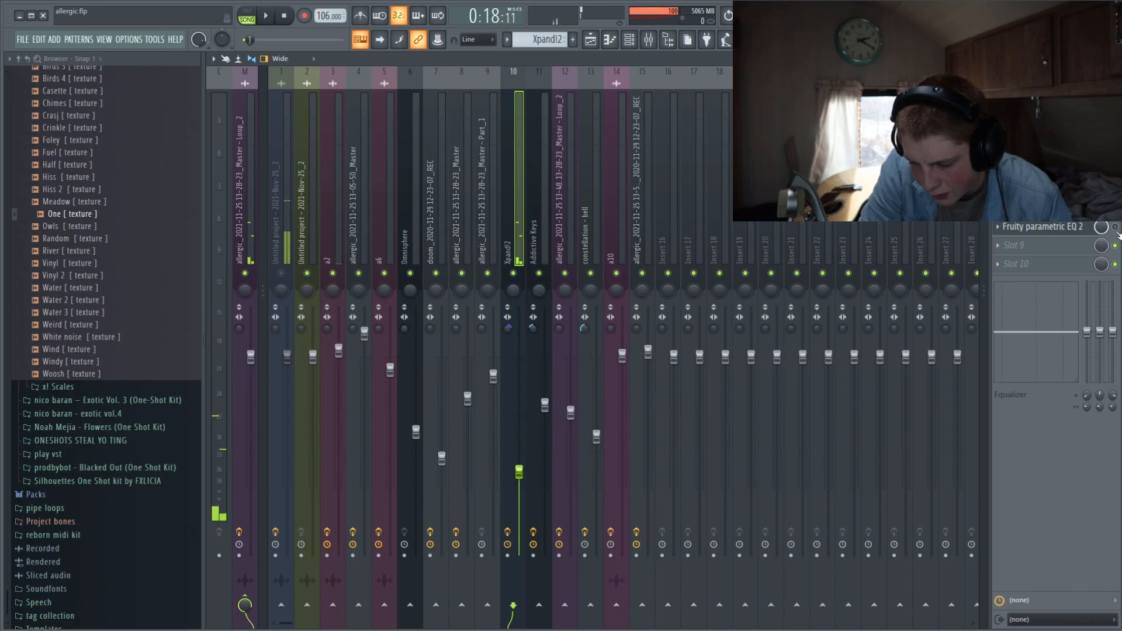
{"action": "key", "text": "space"}
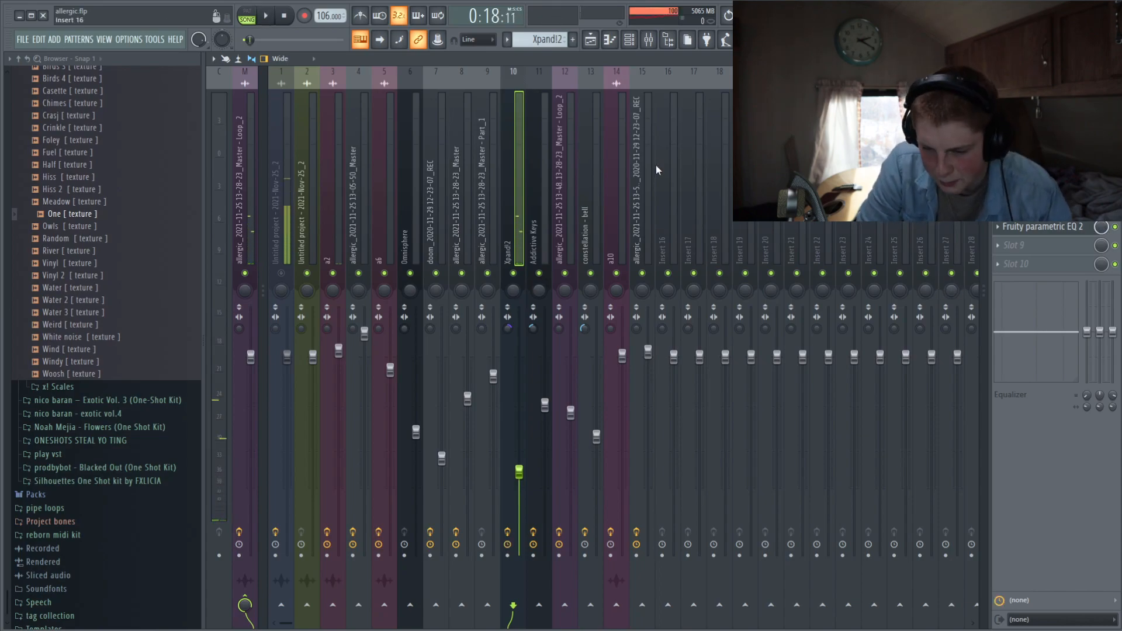
Isolate Tracks 32 and 33 in the playlist, play their audio clips together and show mixer insert 8.
{"action": "key", "text": "F5"}
{"action": "left_click", "coordinate": [355, 380]}
{"action": "left_click", "coordinate": [356, 346]}
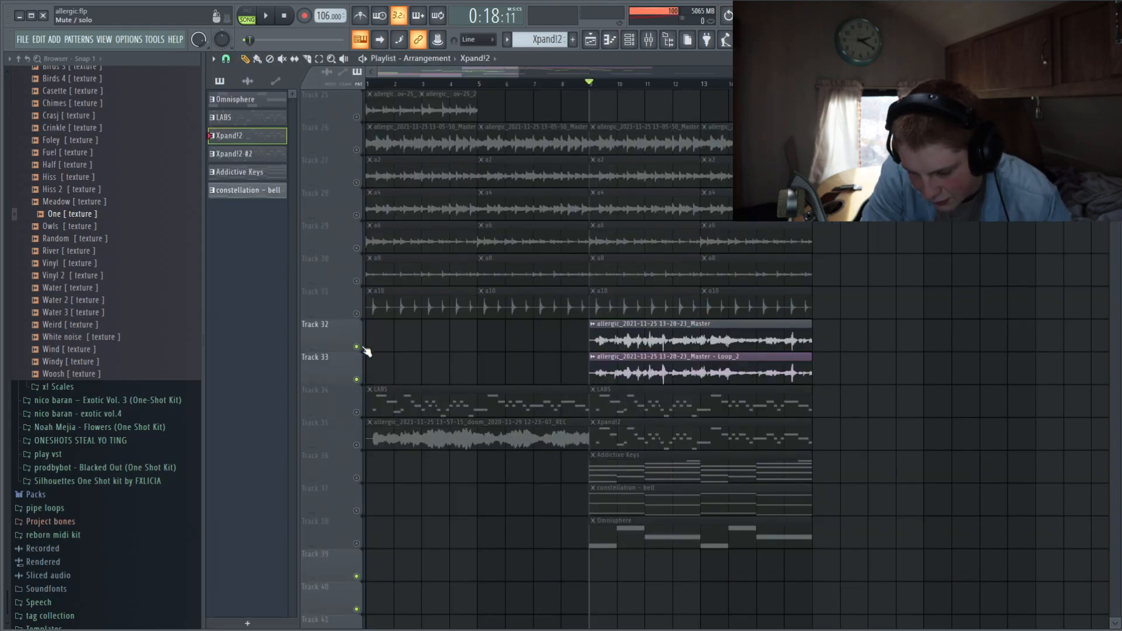
{"action": "key", "text": "space"}
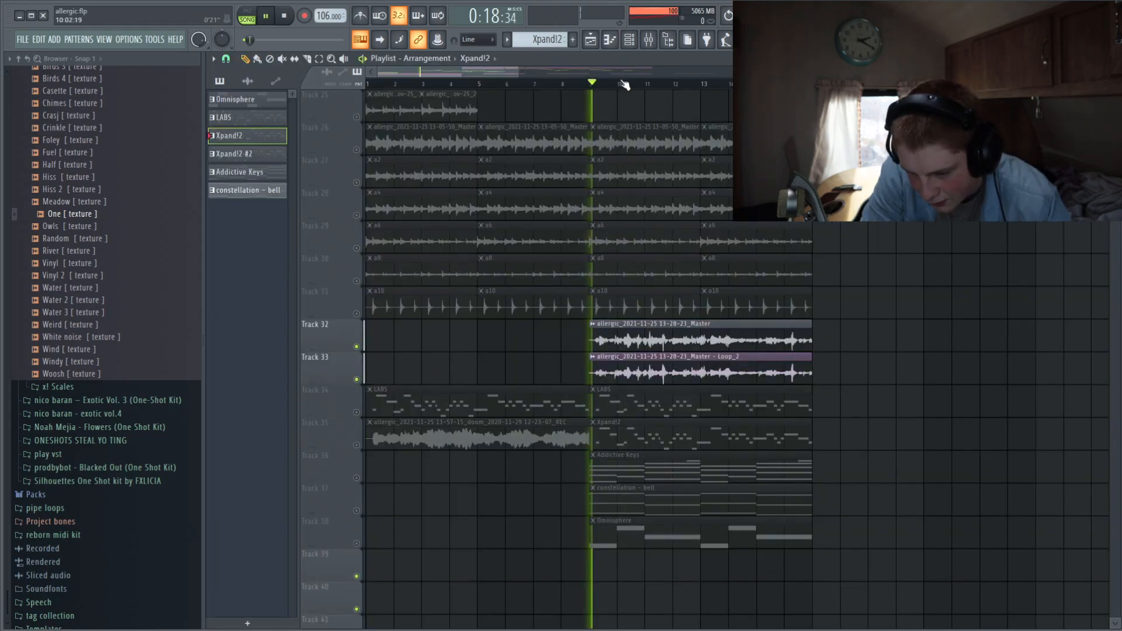
{"action": "left_click", "coordinate": [649, 40]}
{"action": "left_click", "coordinate": [471, 211]}
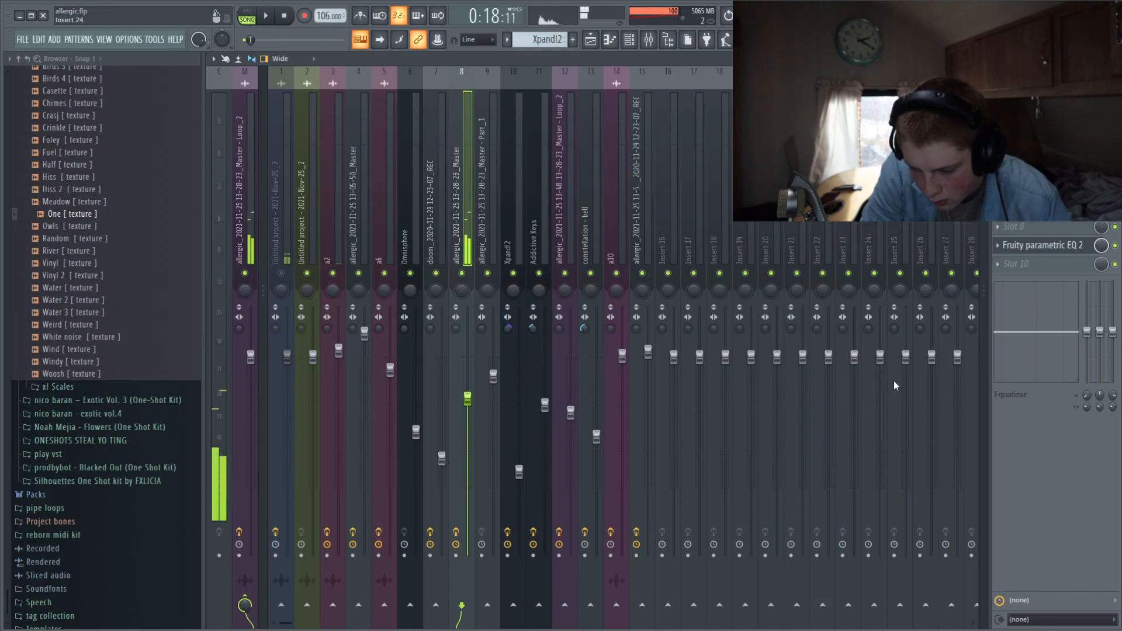
Audition the Track 32 and Track 33 audio clips separately in the playlist.
{"action": "left_click", "coordinate": [594, 43]}
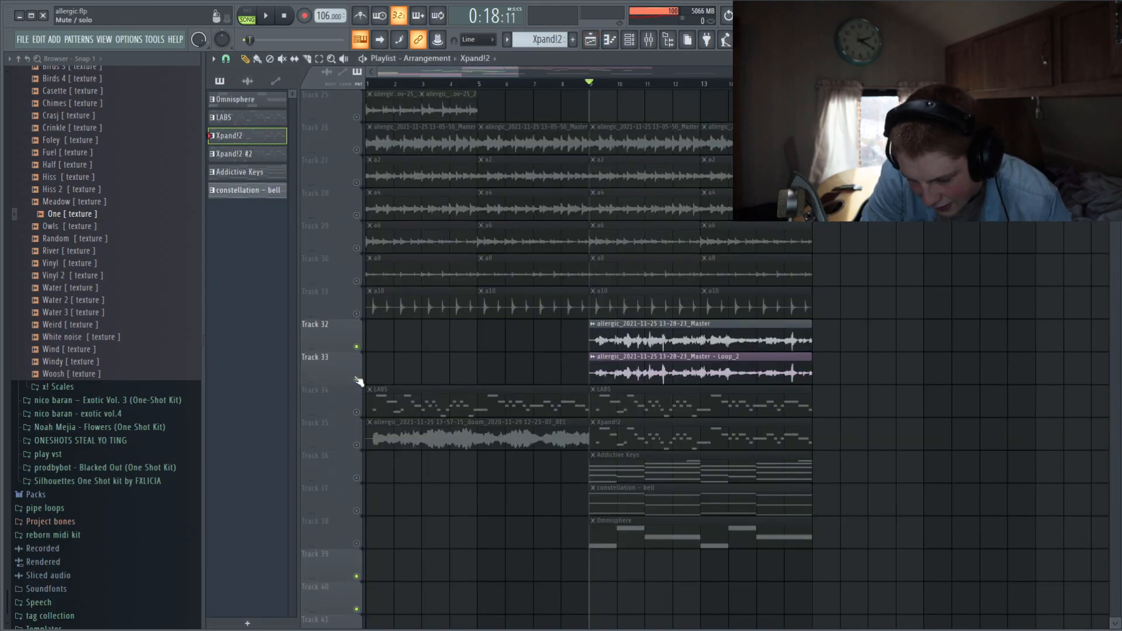
{"action": "key", "text": "space"}
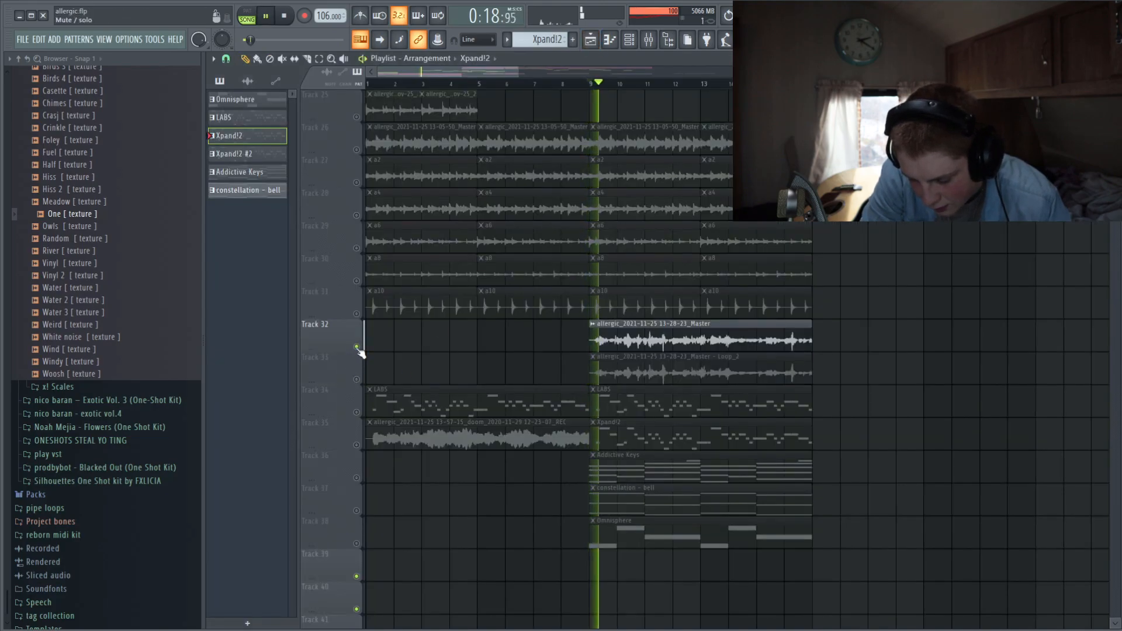
{"action": "key", "text": "space"}
Load the Track 32 Master clip into Edison and review the coarse pitch setting in the Time stretcher / pitch shifter.
{"action": "double_click", "coordinate": [674, 370]}
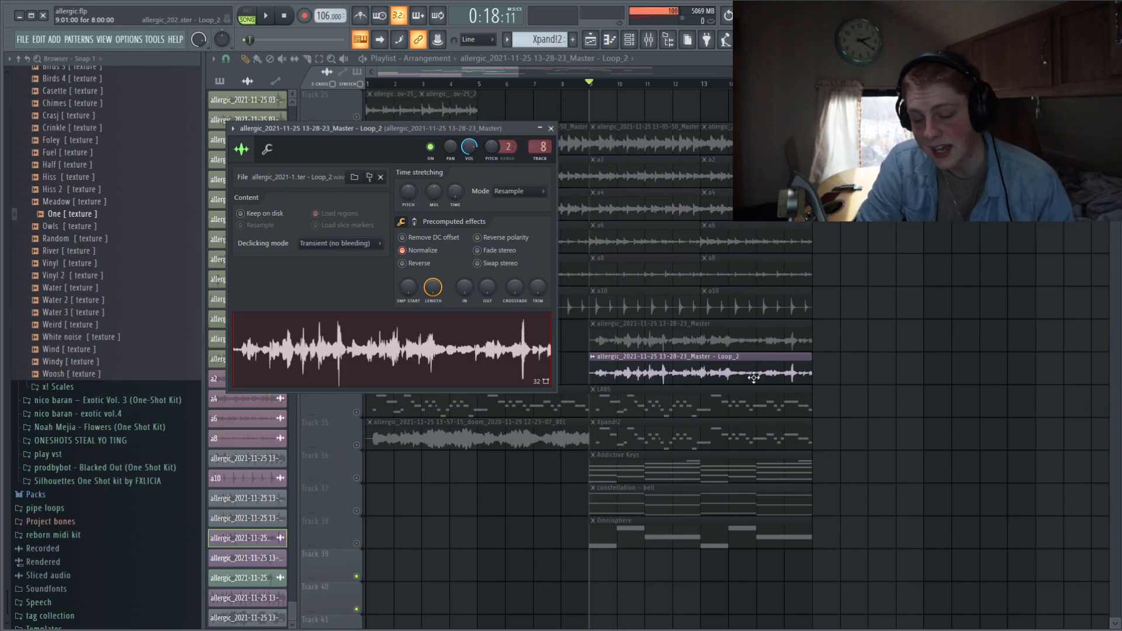
{"action": "double_click", "coordinate": [672, 342]}
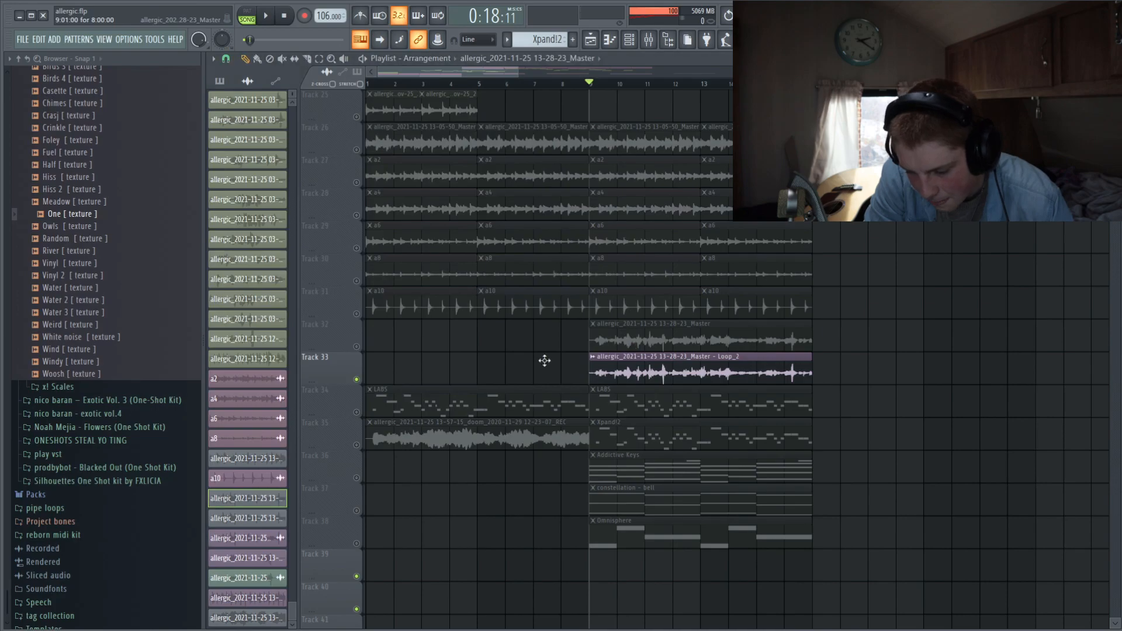
{"action": "key", "text": "ctrl+e"}
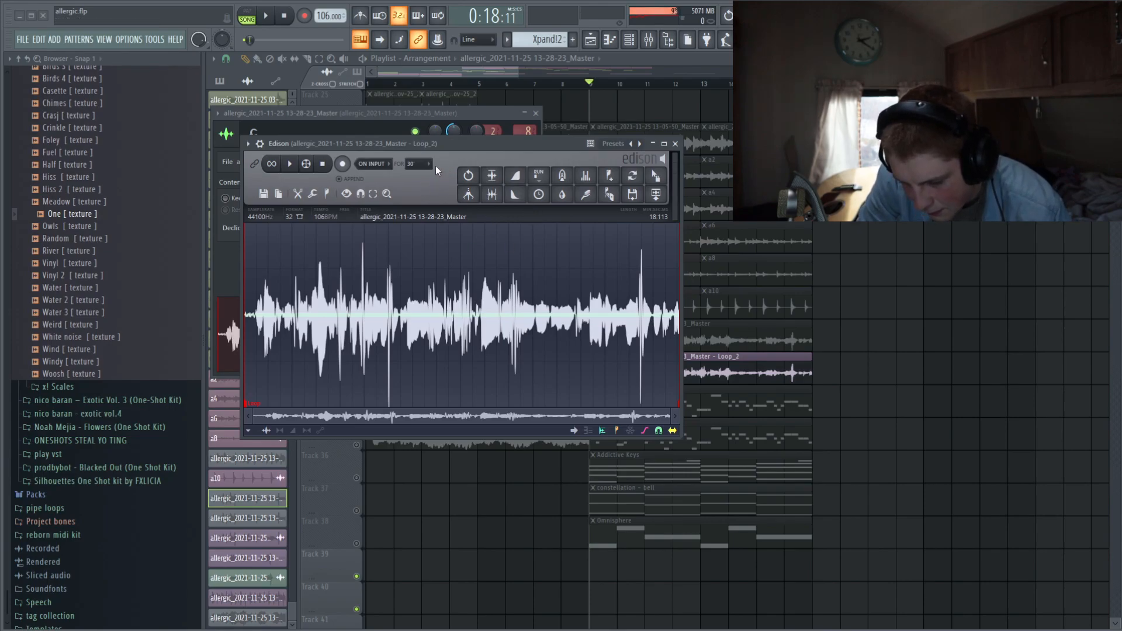
{"action": "key", "text": "alt+t"}
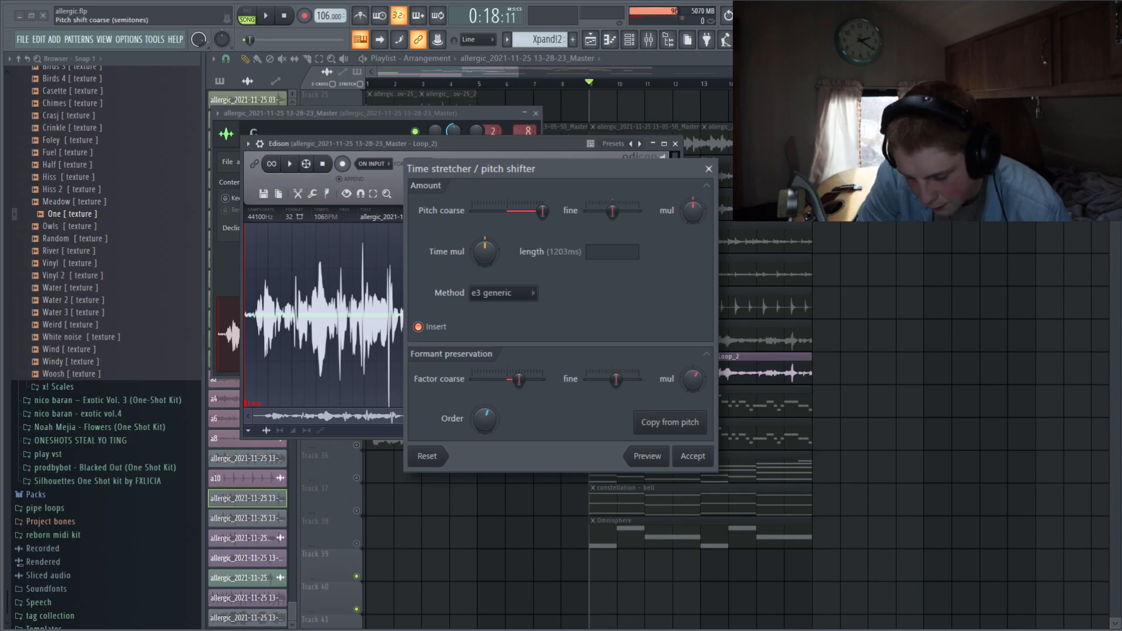
{"action": "left_click", "coordinate": [542, 211]}
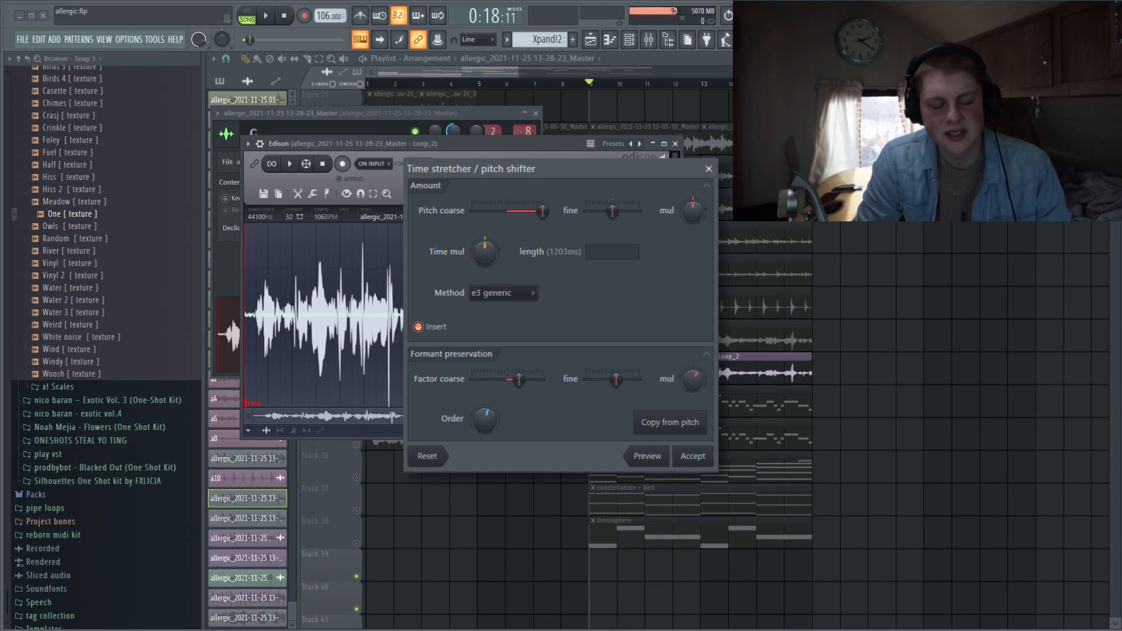
{"action": "key", "text": "Escape"}
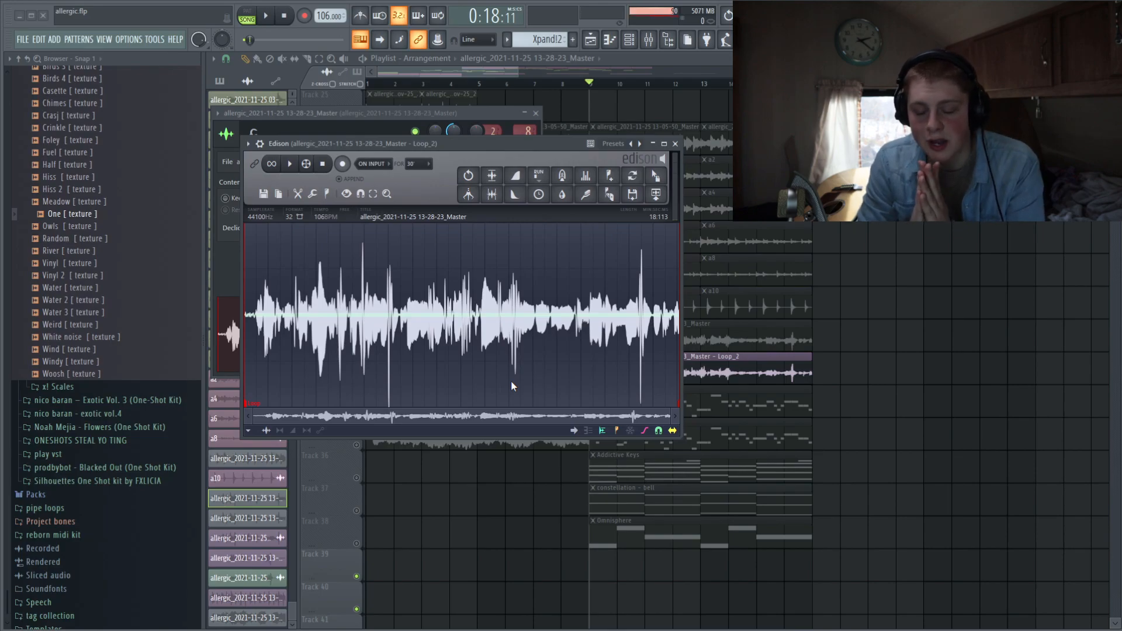
Isolate Track 36 in the playlist and show its Addictive Keys clip in the piano roll.
{"action": "key", "text": "F9"}
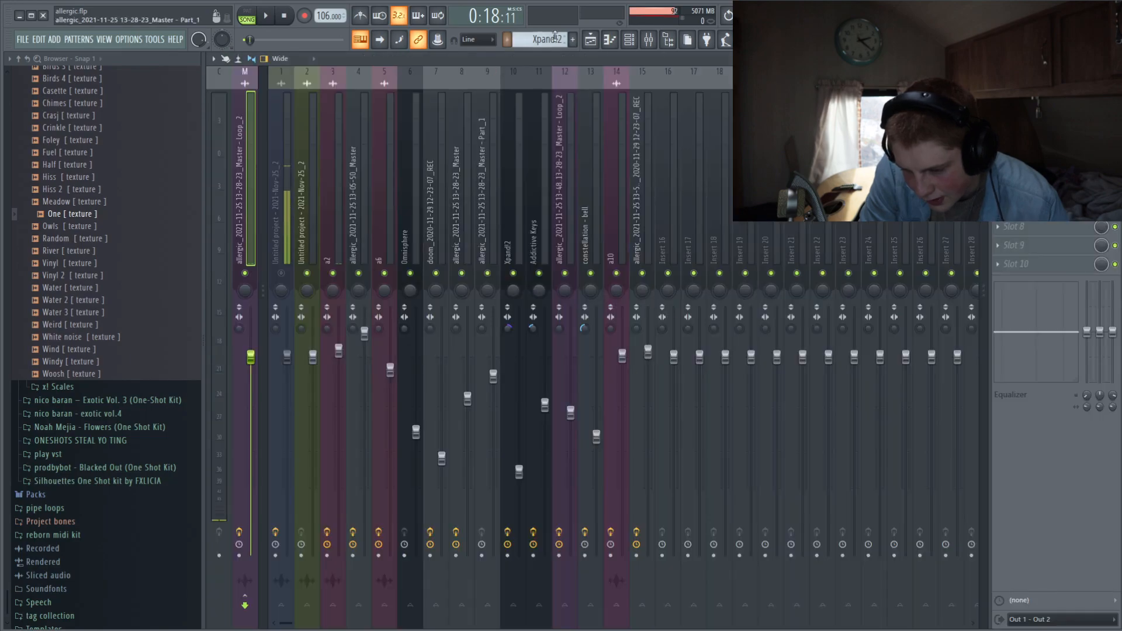
{"action": "key", "text": "F5"}
{"action": "scroll", "coordinate": [627, 372], "scroll_direction": "down", "scroll_amount": 2}
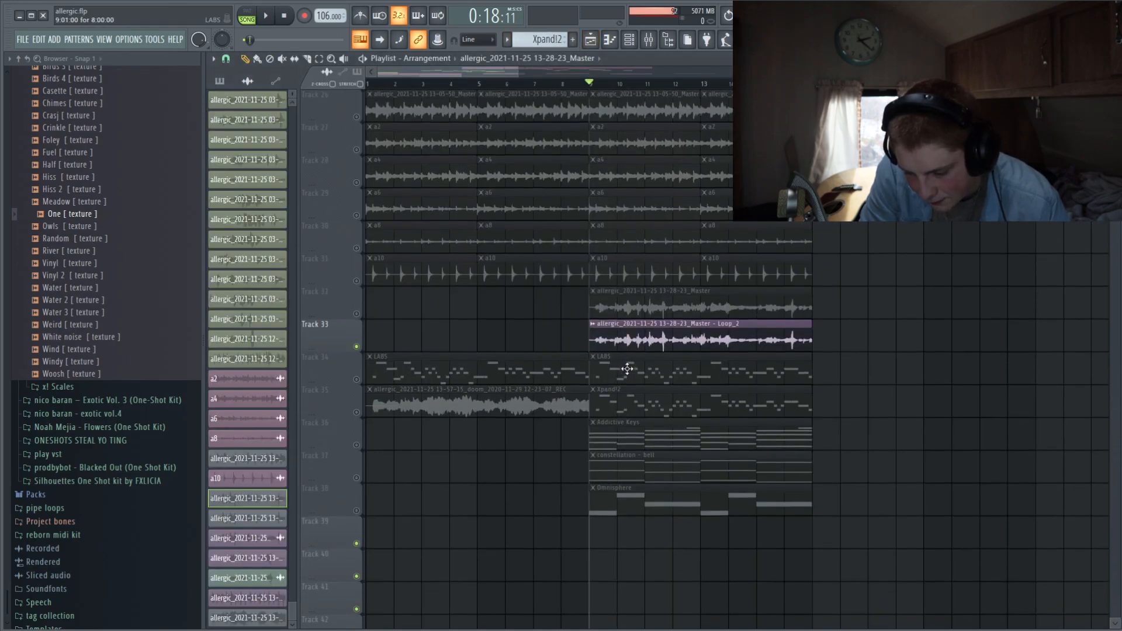
{"action": "left_click", "coordinate": [356, 477]}
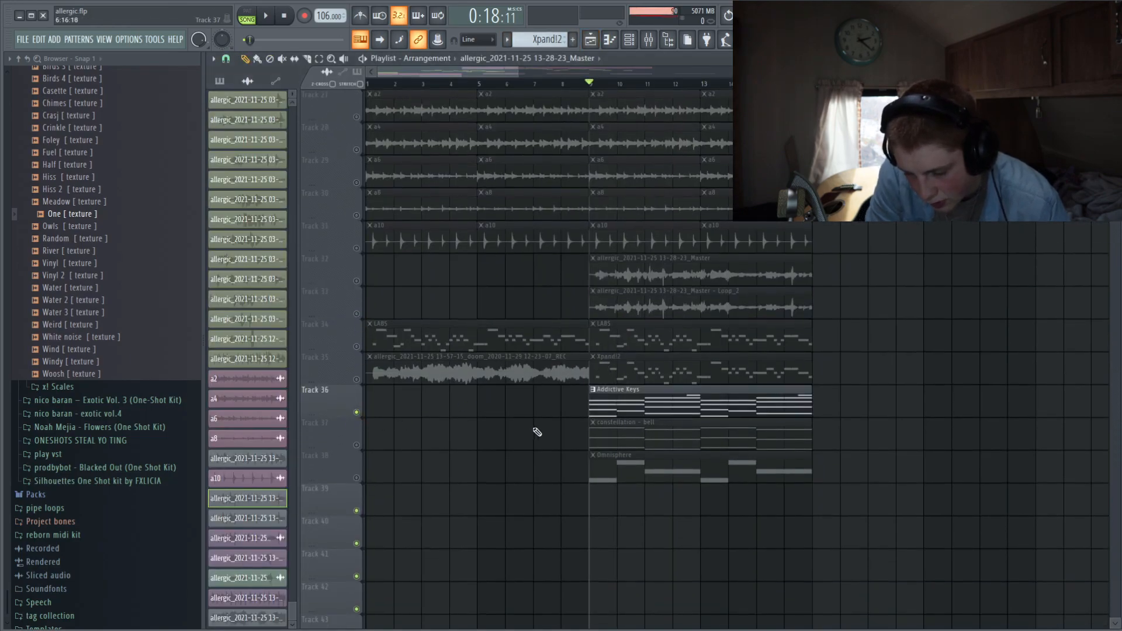
{"action": "double_click", "coordinate": [632, 395]}
{"action": "scroll", "coordinate": [468, 350], "scroll_direction": "down", "scroll_amount": 3}
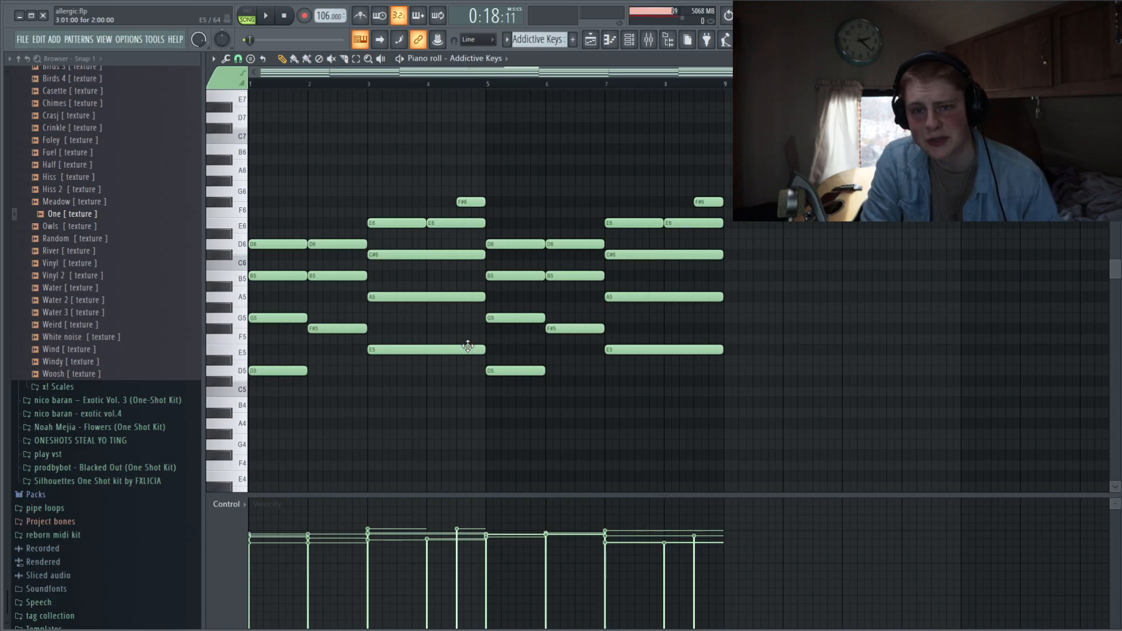
Audition the Addictive Keys chord notes bar by bar and select the B5 and G5 notes at bar 5.
{"action": "scroll", "coordinate": [409, 327], "scroll_direction": "down", "scroll_amount": 1}
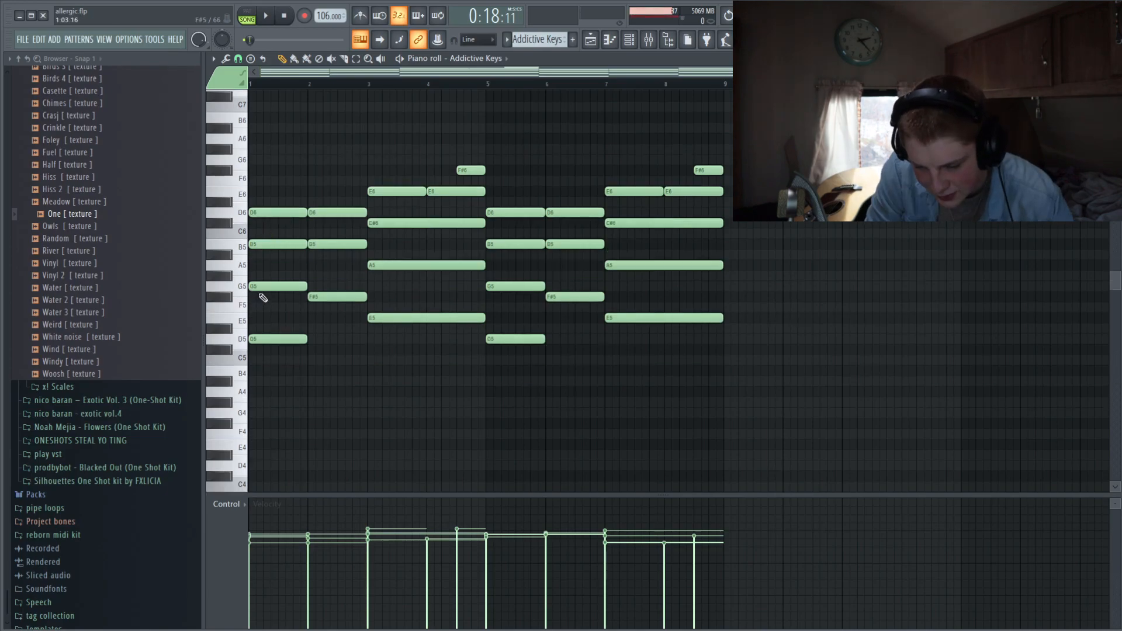
{"action": "left_click", "coordinate": [266, 212]}
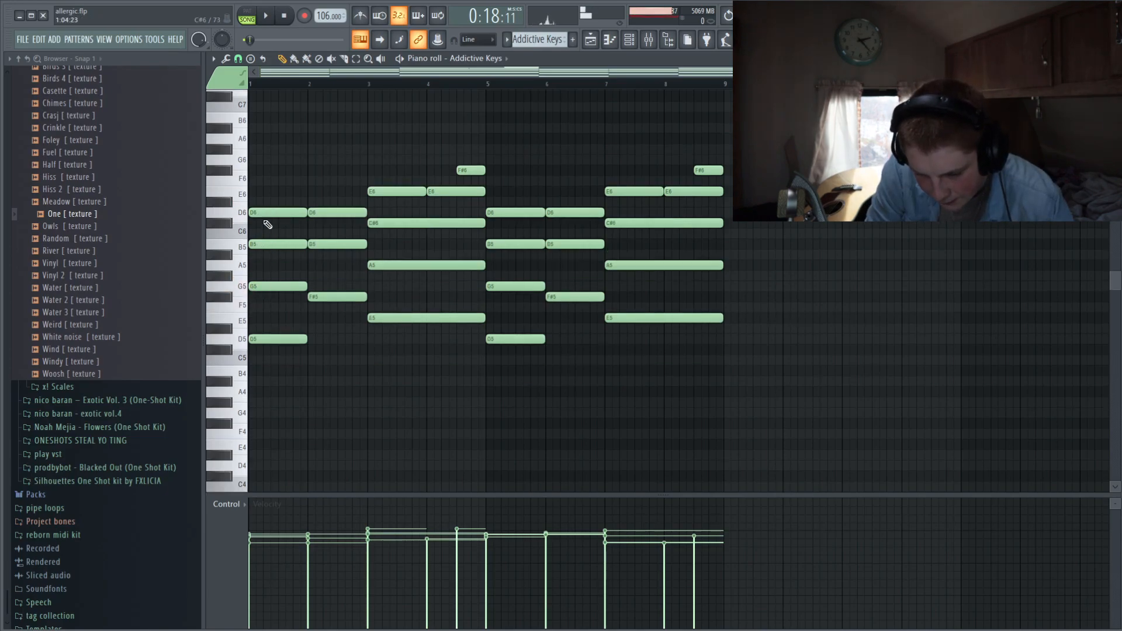
{"action": "left_click", "coordinate": [269, 212]}
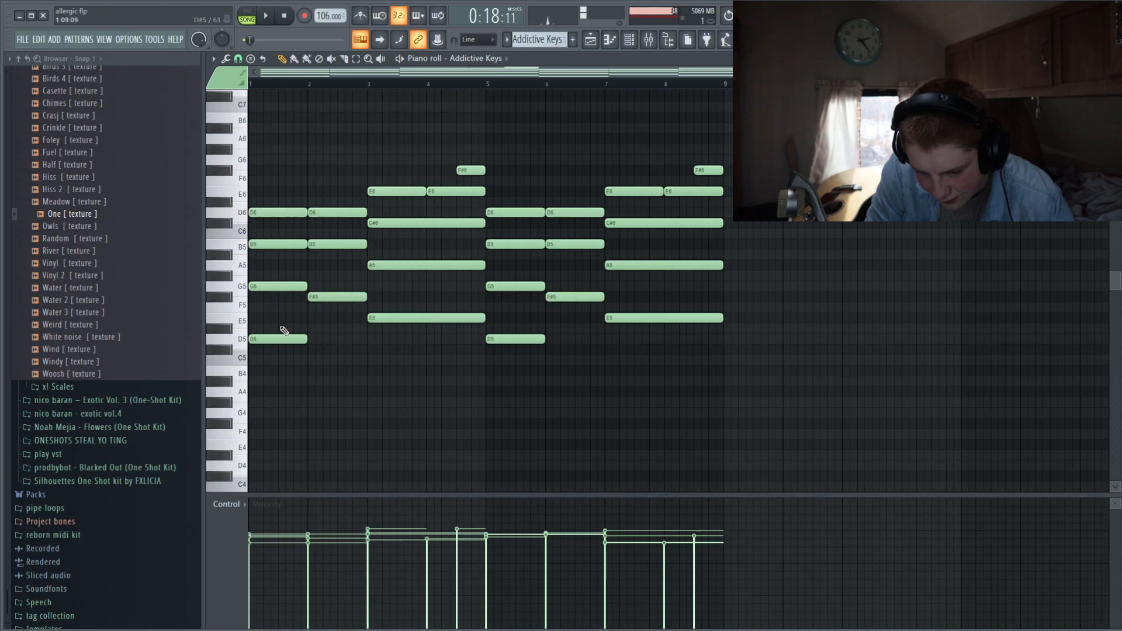
{"action": "left_click", "coordinate": [278, 338]}
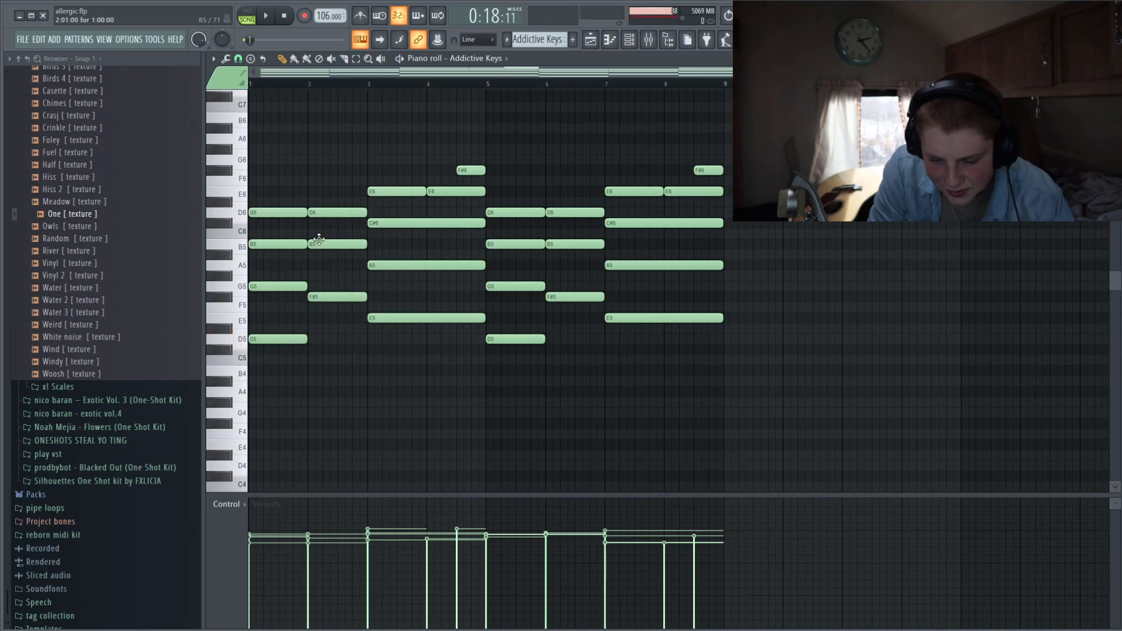
{"action": "left_click", "coordinate": [331, 255]}
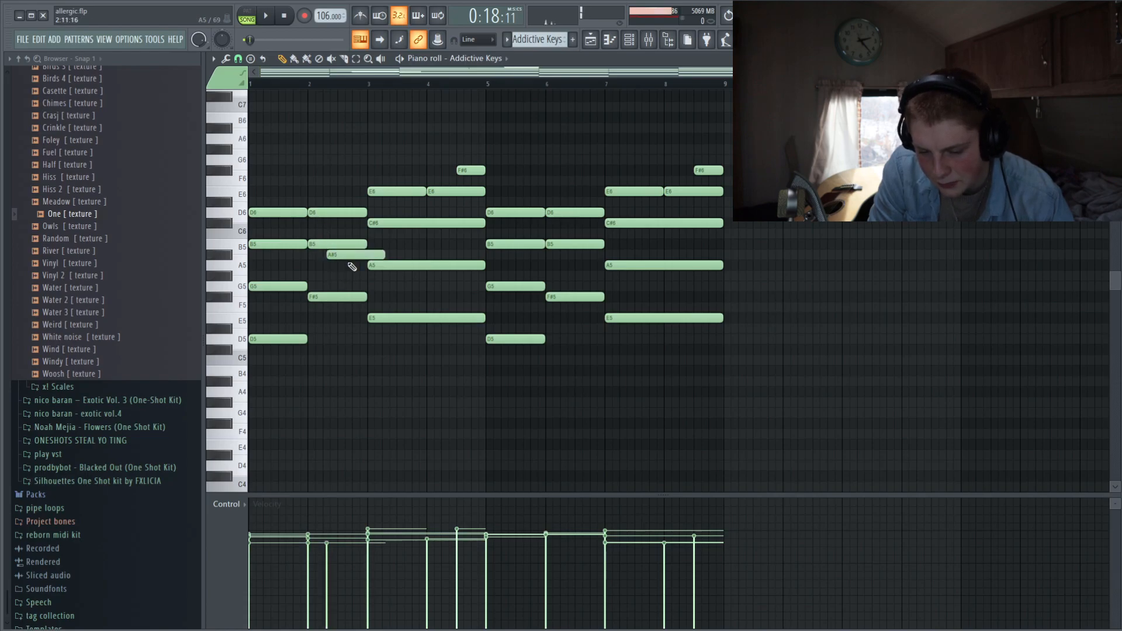
{"action": "right_click", "coordinate": [349, 256]}
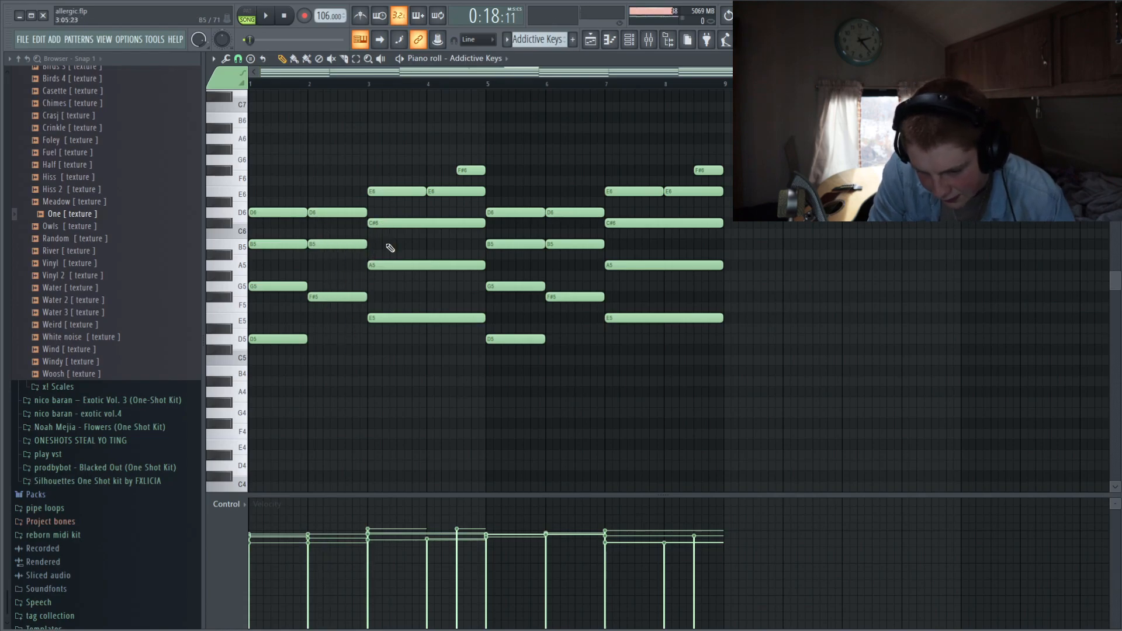
{"action": "left_click", "coordinate": [383, 223]}
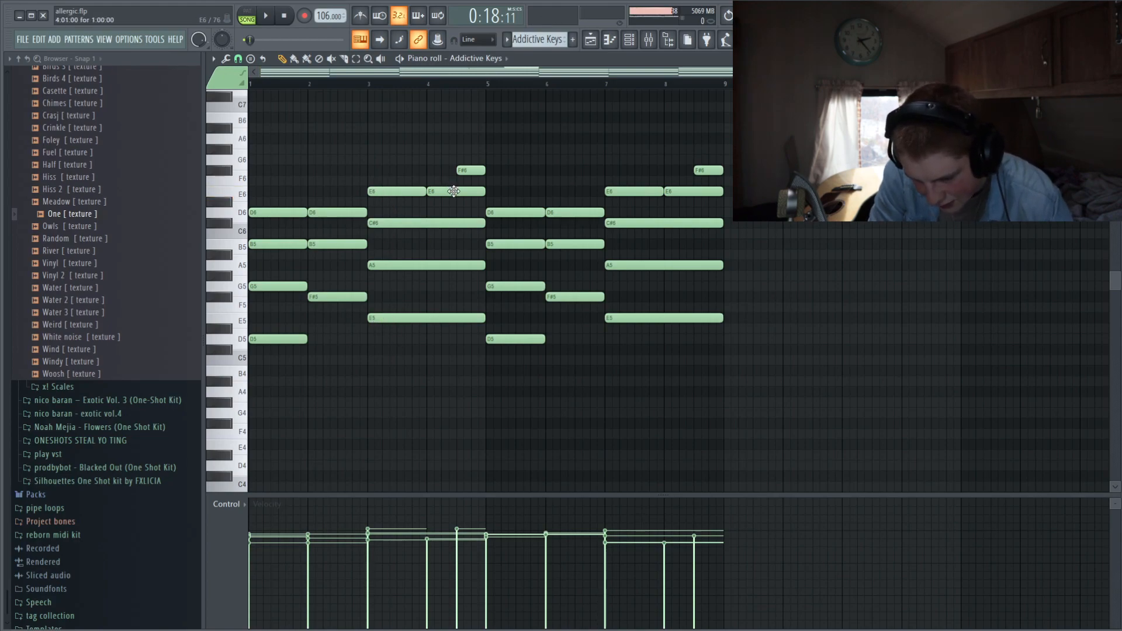
{"action": "left_click", "coordinate": [473, 170]}
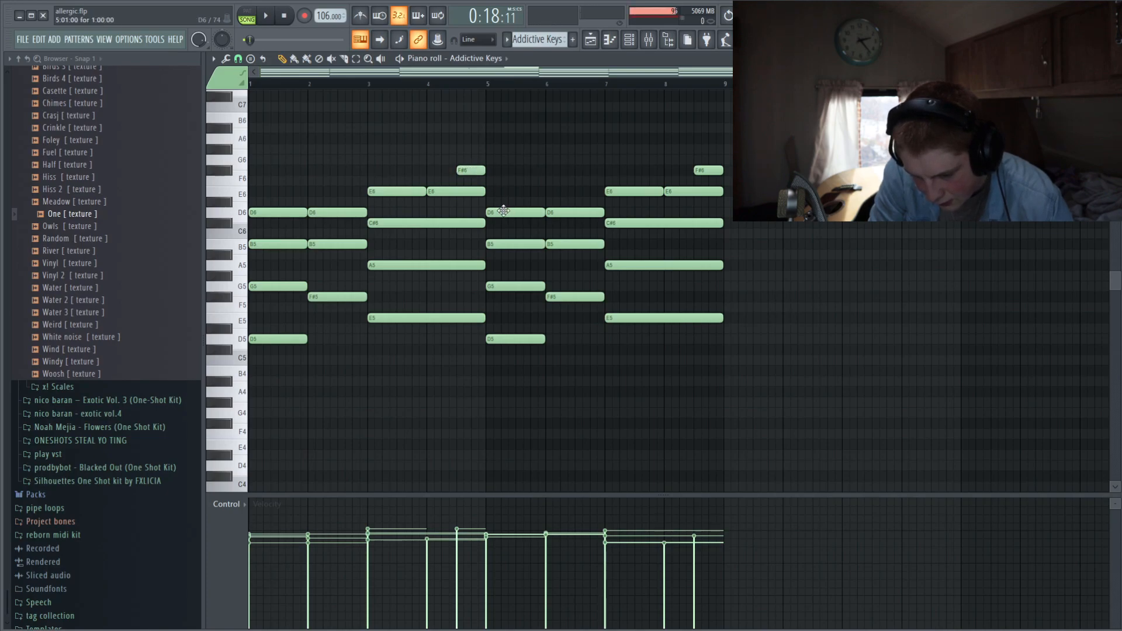
{"action": "left_click_drag", "start_coordinate": [494, 234], "coordinate": [522, 321], "text": "ctrl"}
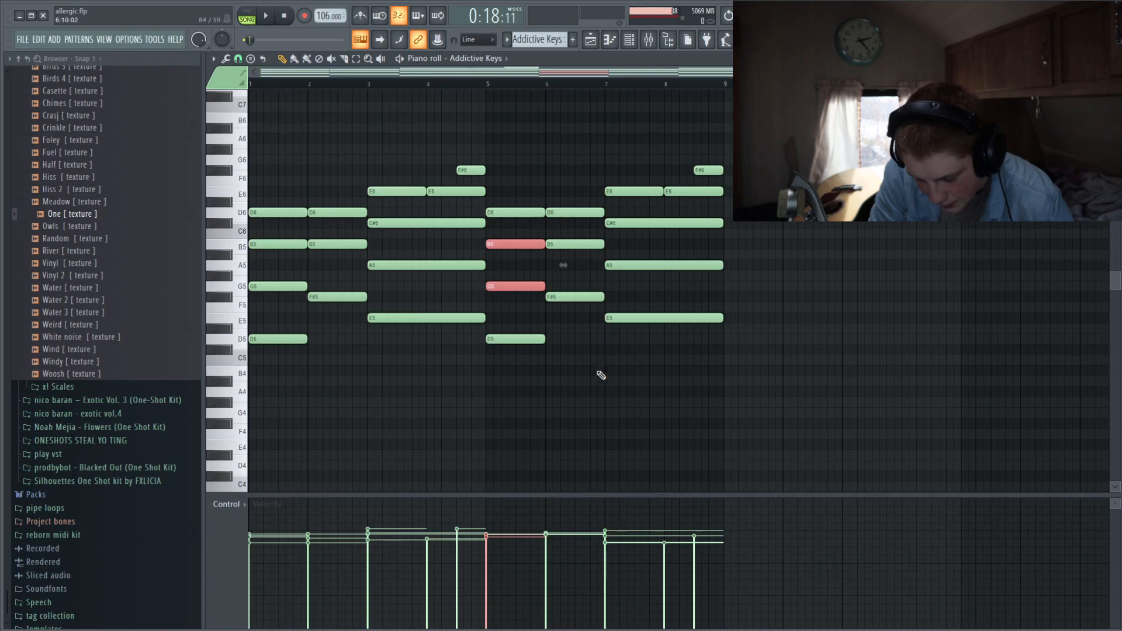
Review Fruity Reeverb 2 and RC-20 Retro Color on the Addictive Keys mixer insert.
{"action": "left_click", "coordinate": [660, 50]}
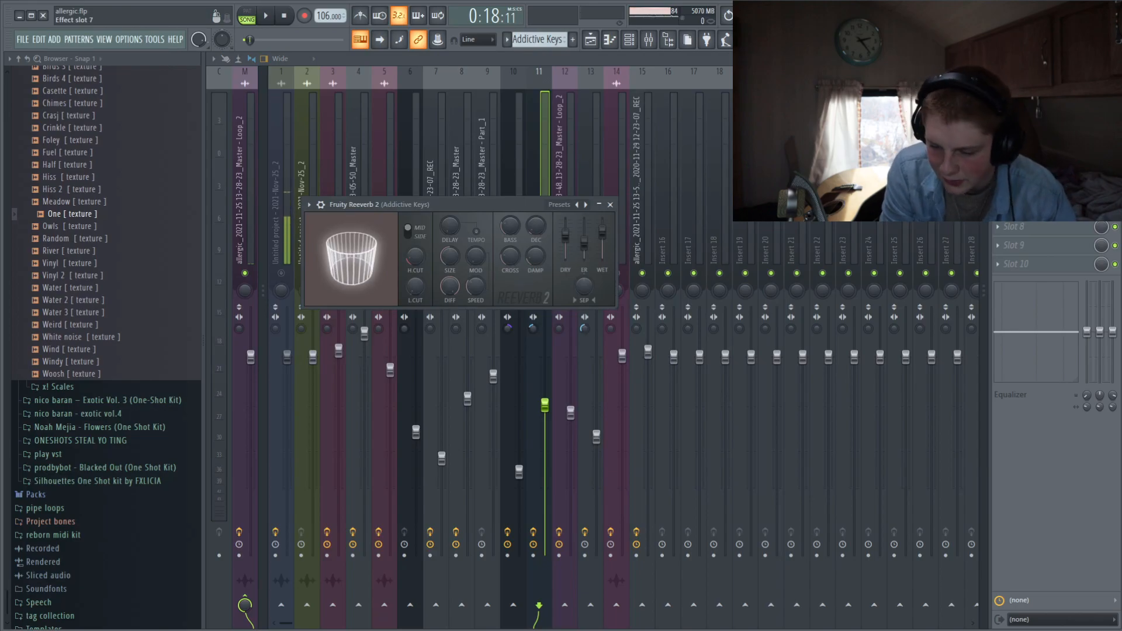
{"action": "left_click", "coordinate": [1038, 175]}
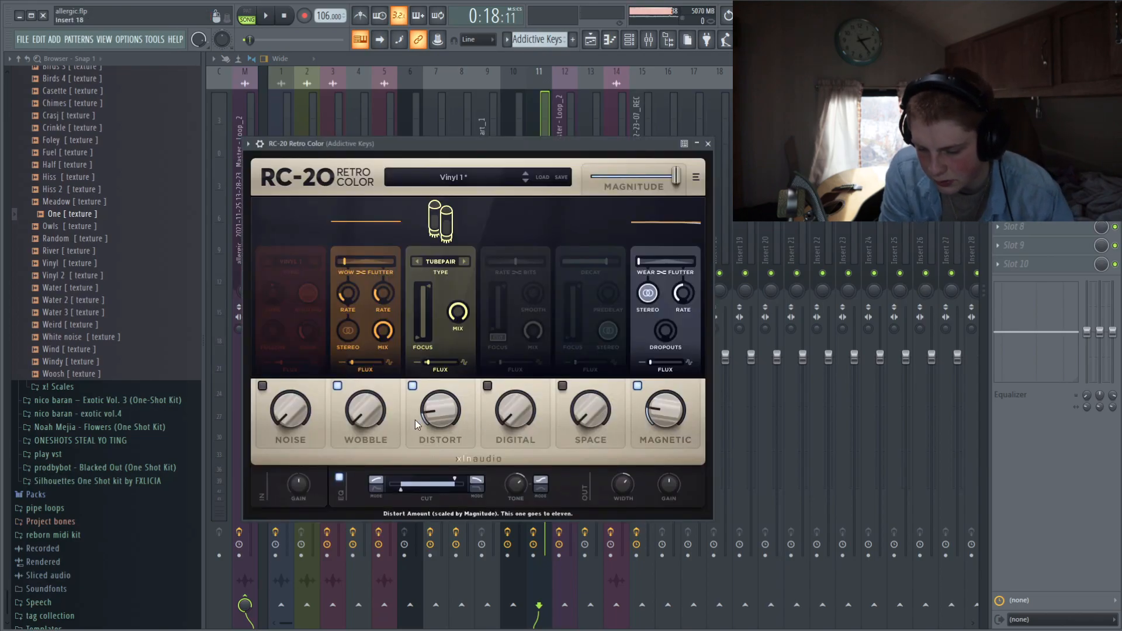
{"action": "left_click", "coordinate": [551, 113]}
Examine the constellation - bell notes in the piano roll, sounding a trial A4 note near bar 3 and removing it.
{"action": "scroll", "coordinate": [434, 268], "scroll_direction": "down", "scroll_amount": 3}
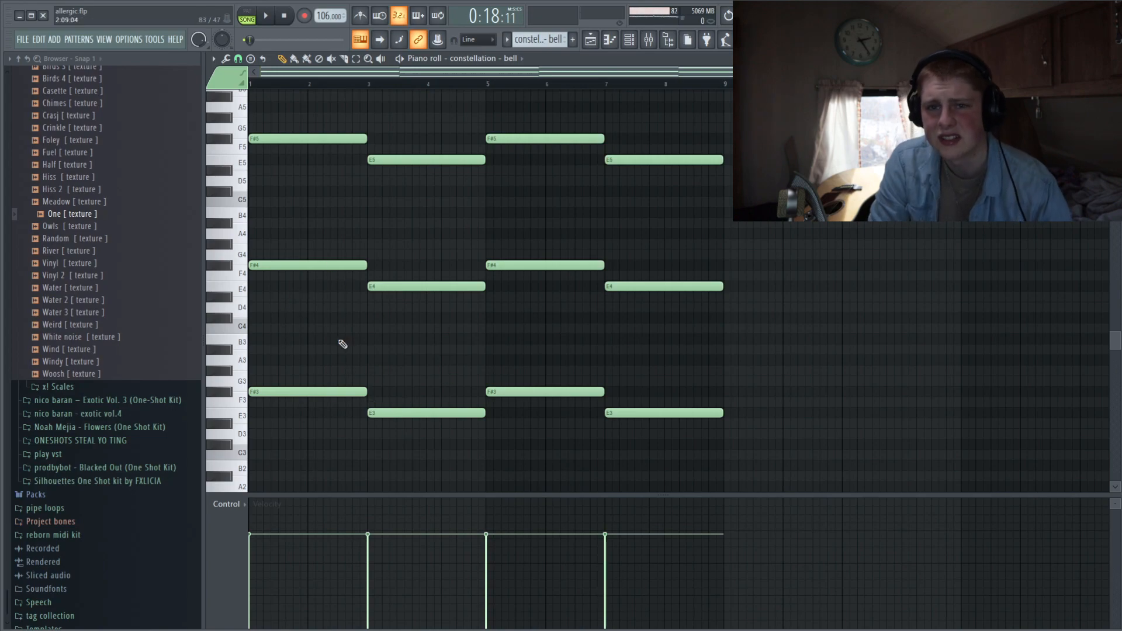
{"action": "left_click", "coordinate": [408, 232]}
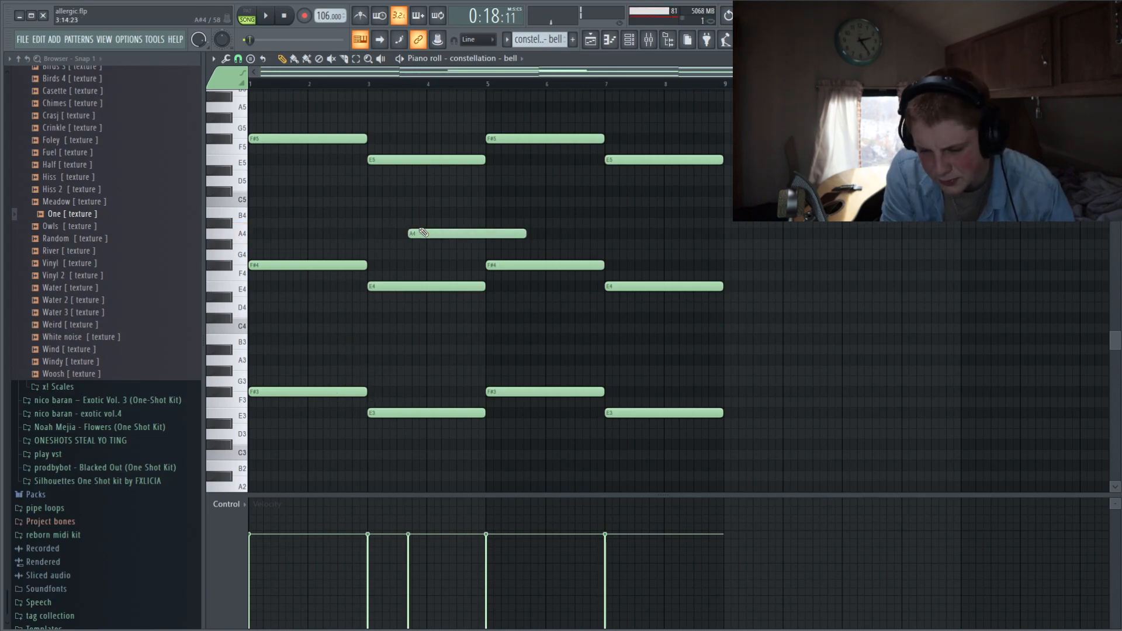
{"action": "right_click", "coordinate": [424, 233]}
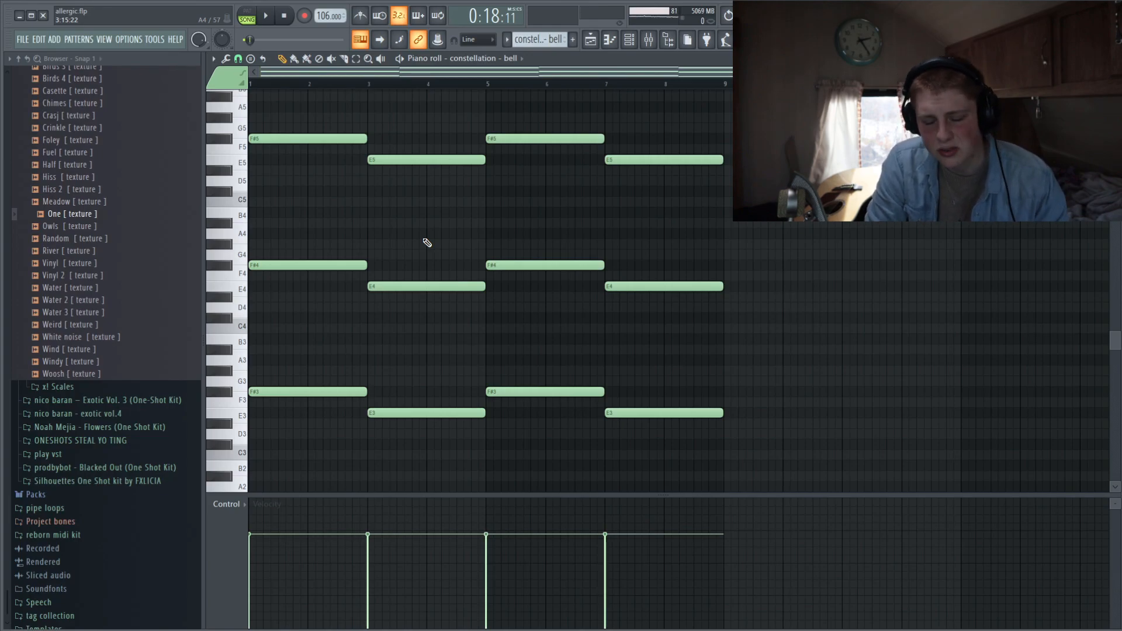
Review Fruity Reeverb 2 on the constellation - bell mixer insert 13, then close it.
{"action": "left_click", "coordinate": [649, 39]}
{"action": "left_click", "coordinate": [602, 213]}
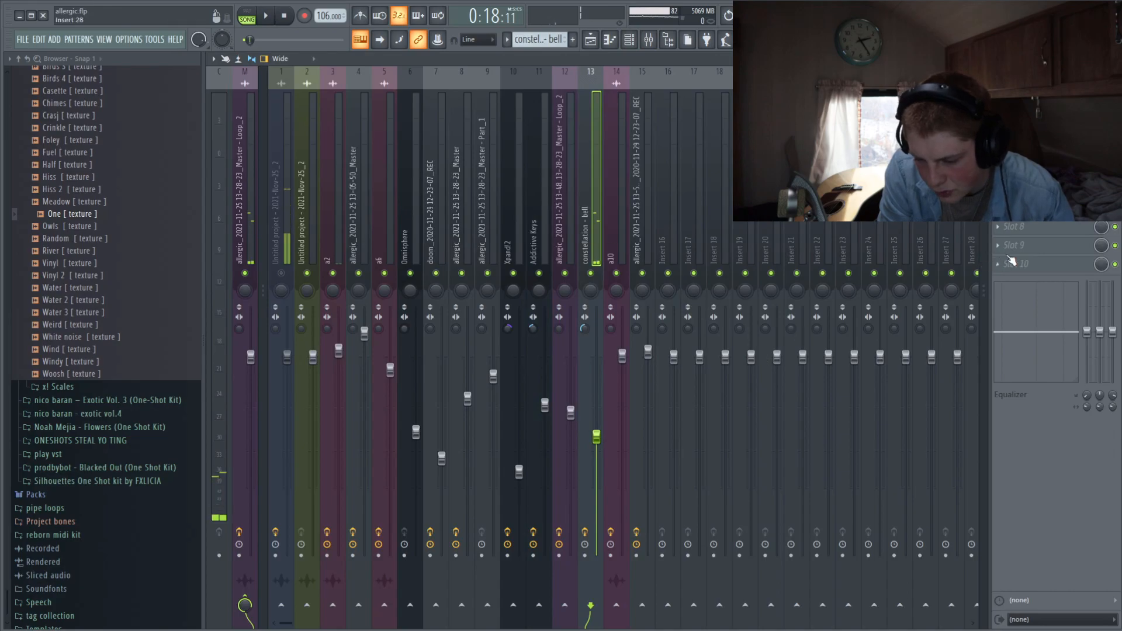
{"action": "left_click", "coordinate": [1020, 222]}
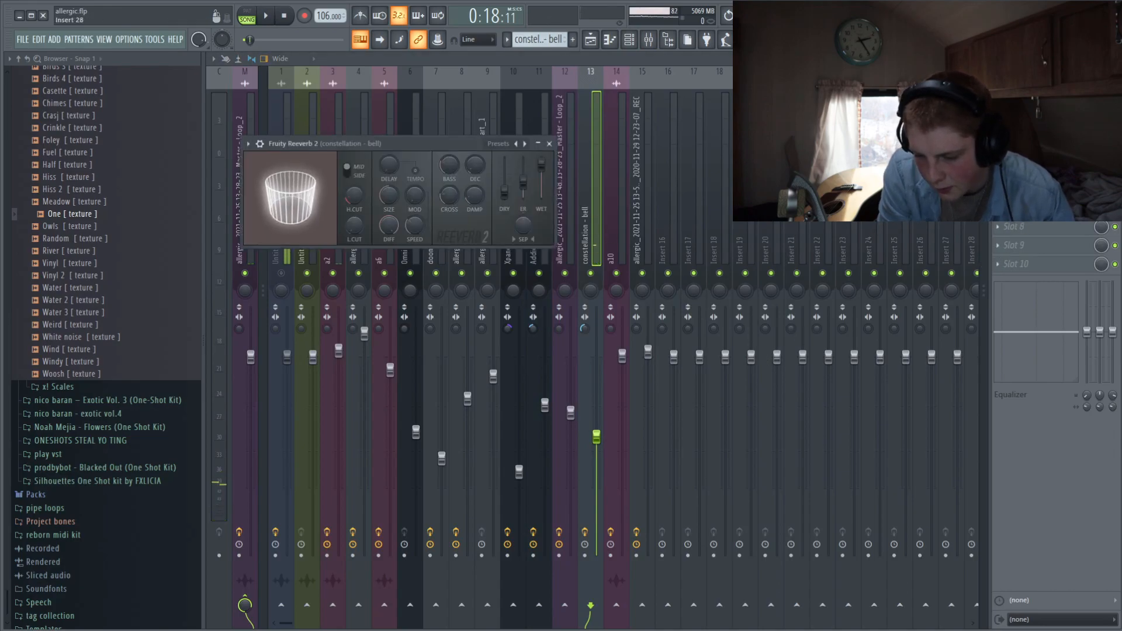
{"action": "key", "text": "Escape"}
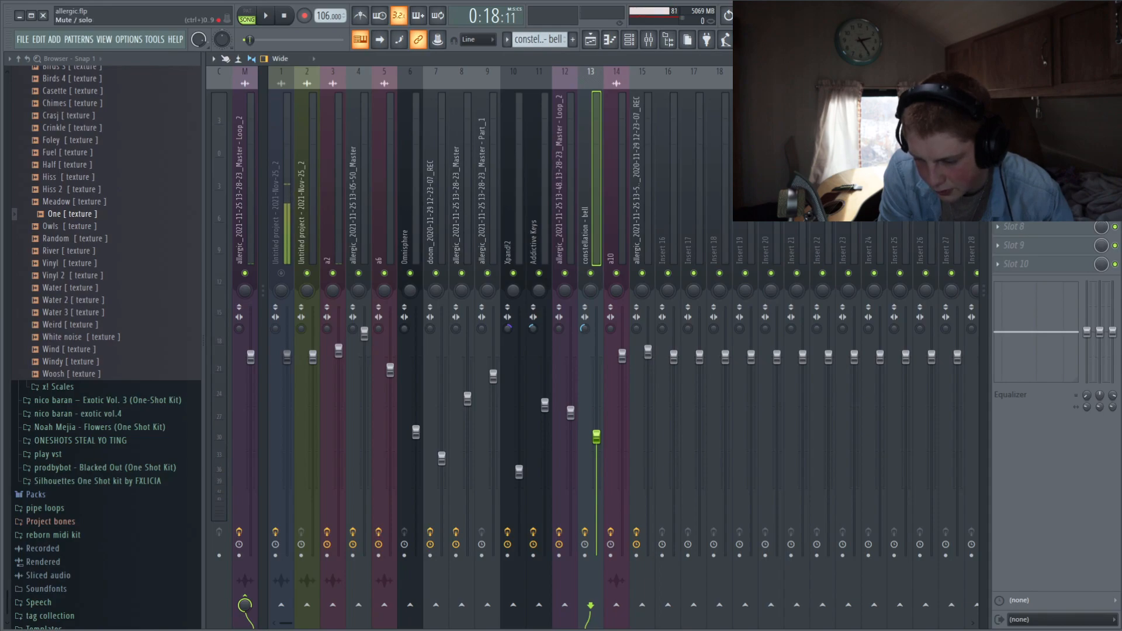
Audition the constellation - bell layer while reviewing its Fruity Reeverb 2 settings, then close the plugin and stop playback.
{"action": "key", "text": "space"}
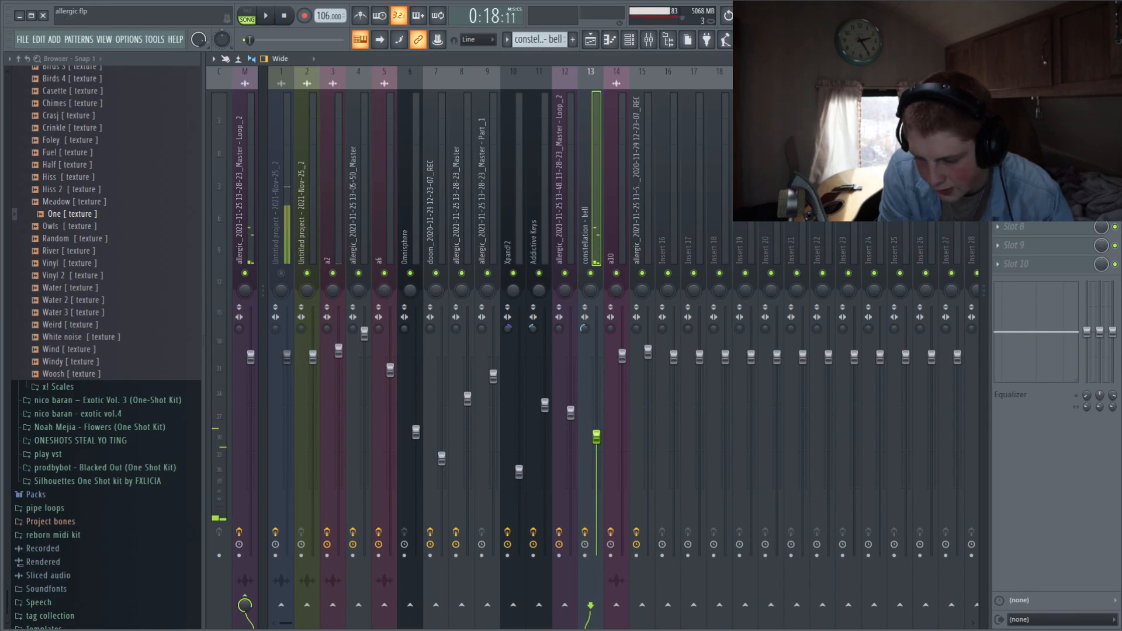
{"action": "key", "text": "space"}
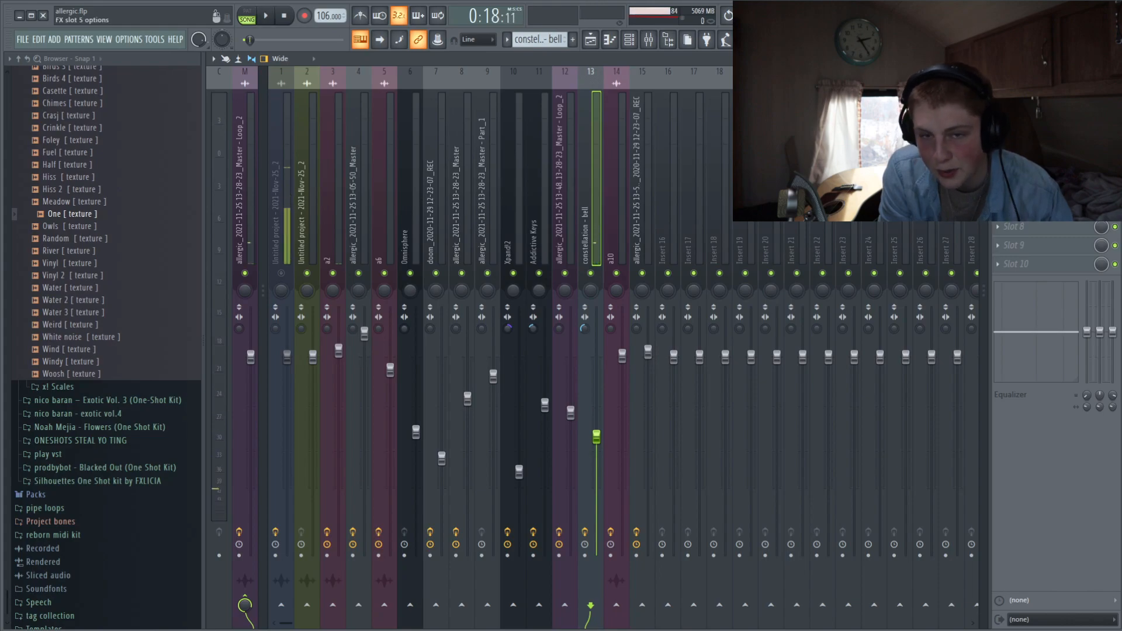
{"action": "key", "text": "space"}
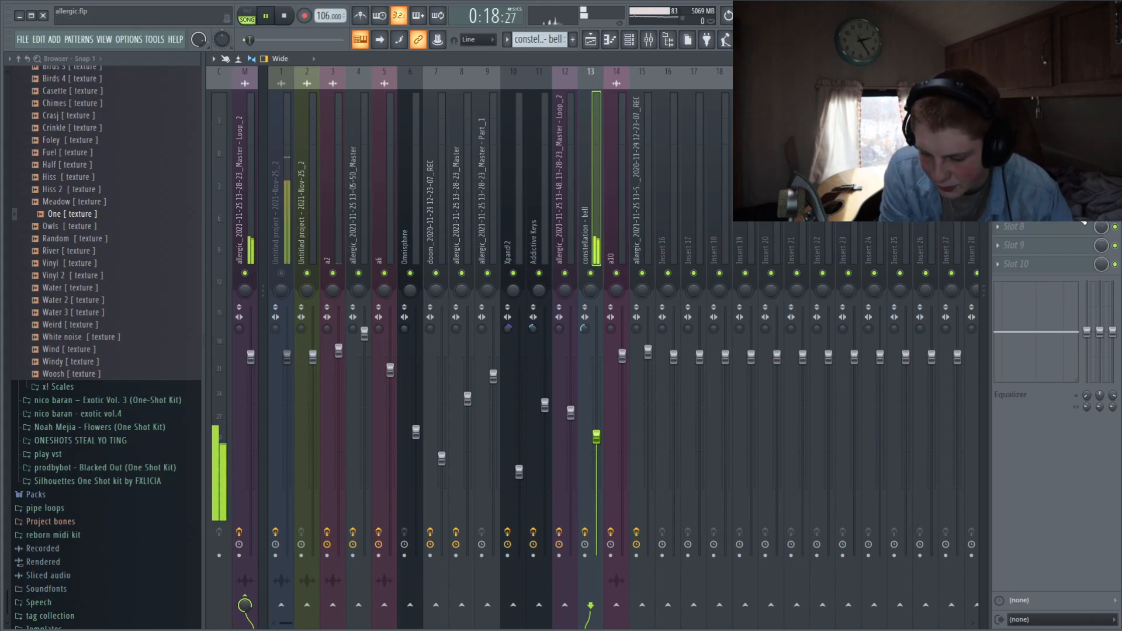
{"action": "left_click", "coordinate": [591, 170]}
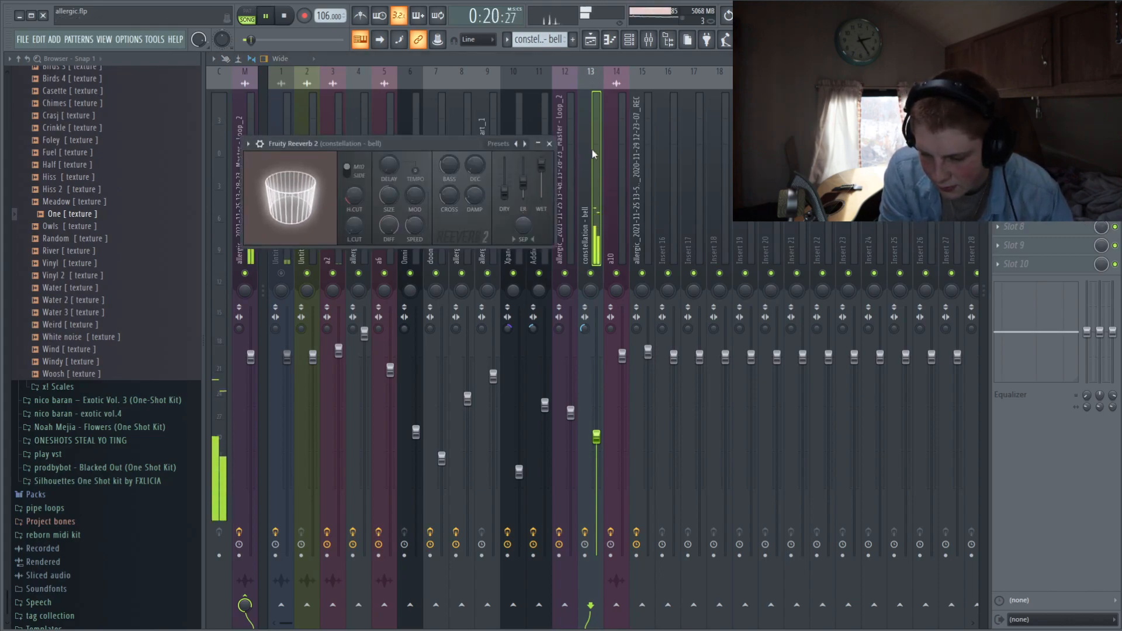
{"action": "key", "text": "Escape"}
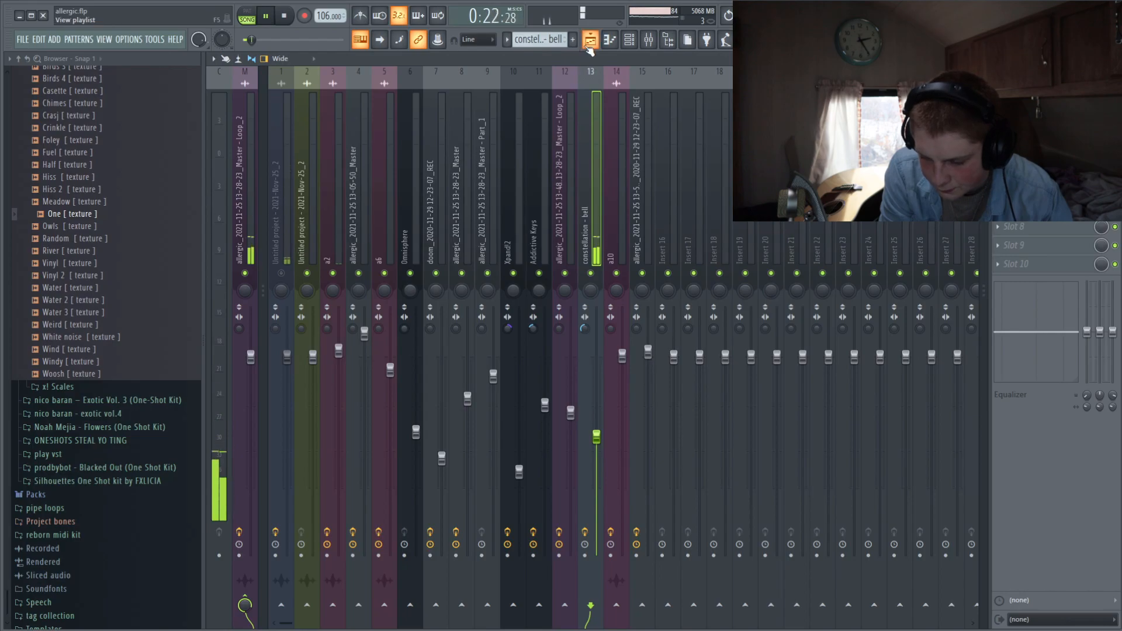
{"action": "key", "text": "space"}
In the Playlist, unmute the Omnisphere layer on Track 38 and mute the constellation - bell layer on Track 37.
{"action": "left_click", "coordinate": [589, 41]}
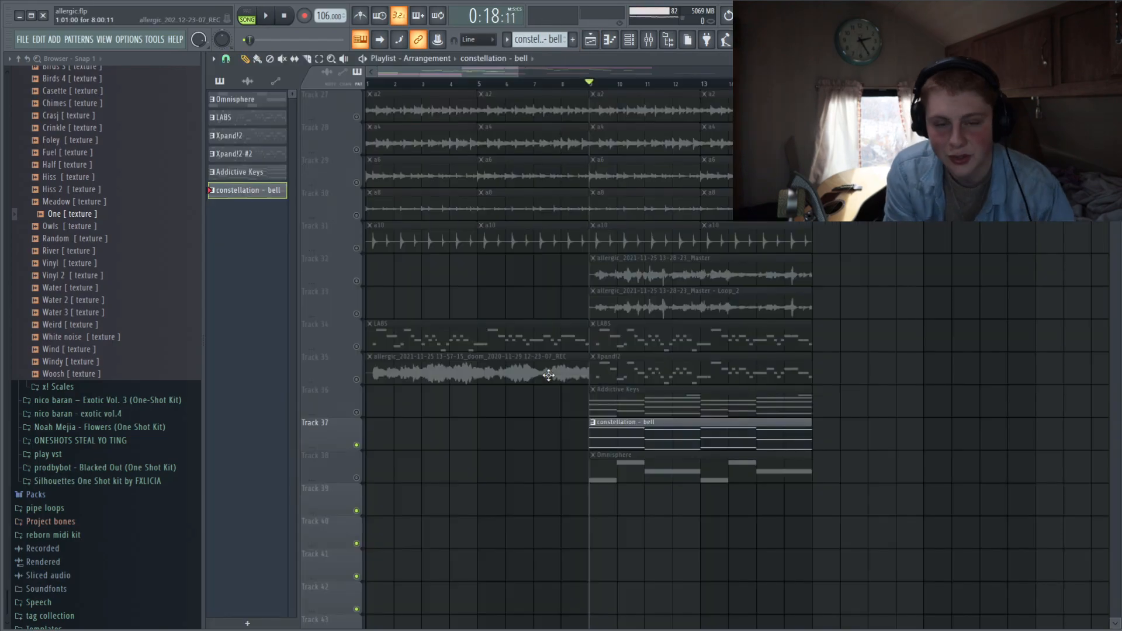
{"action": "left_click", "coordinate": [349, 464]}
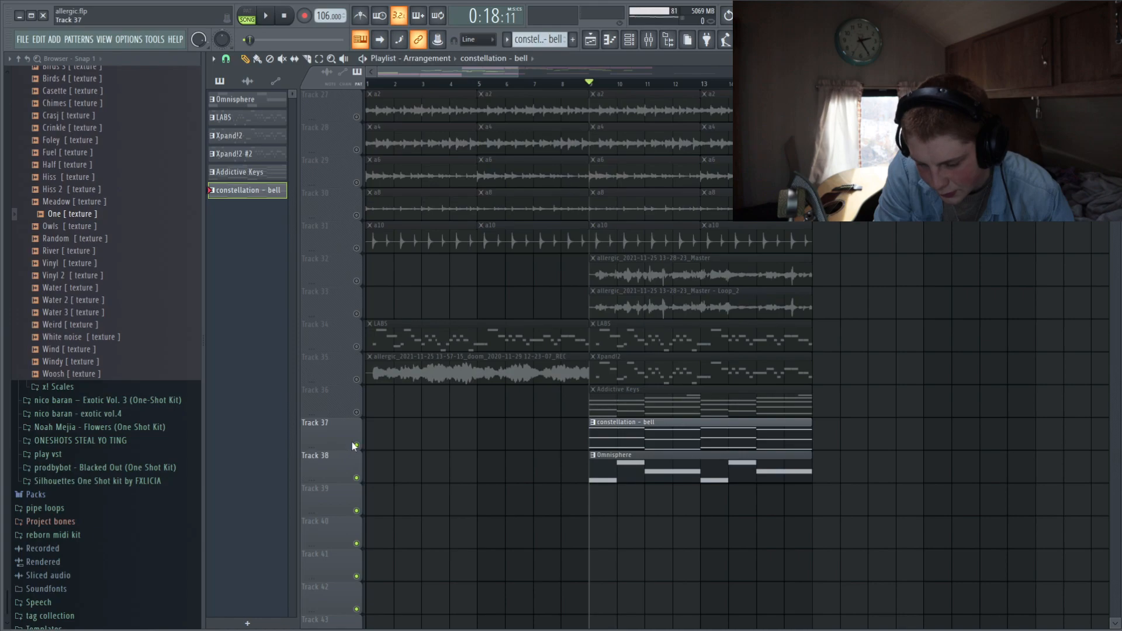
{"action": "left_click", "coordinate": [355, 445]}
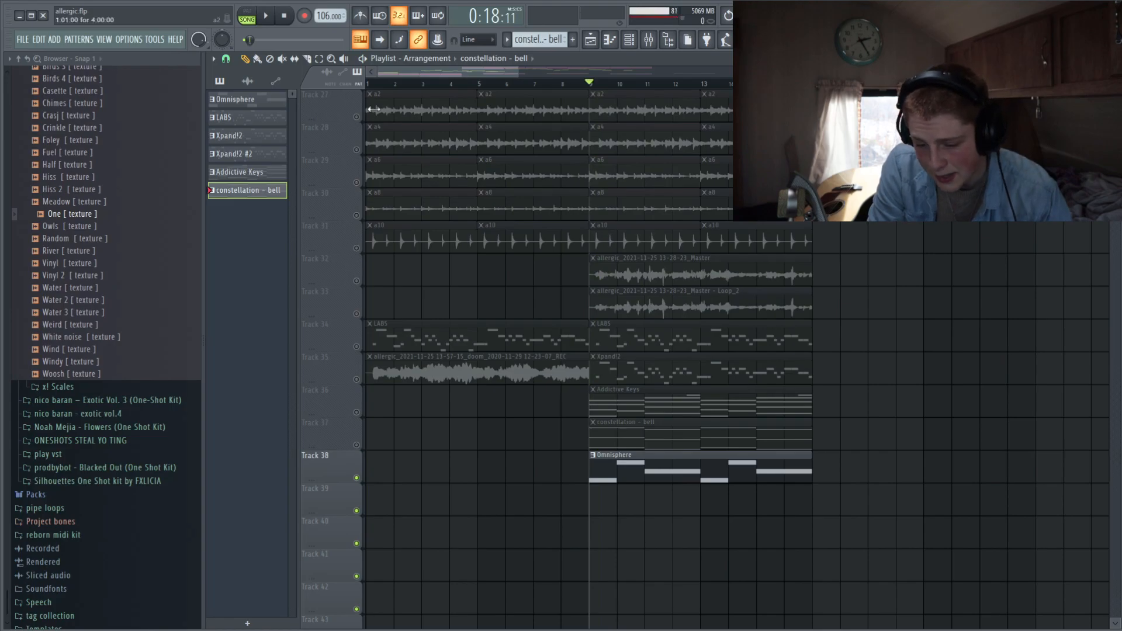
Unmute Track 35, audition its doom recording from bar 1, and review the clip's pitch and time-stretching settings before closing them.
{"action": "left_click", "coordinate": [383, 84]}
{"action": "left_click", "coordinate": [357, 380]}
{"action": "key", "text": "space"}
{"action": "double_click", "coordinate": [380, 369]}
{"action": "key", "text": "space"}
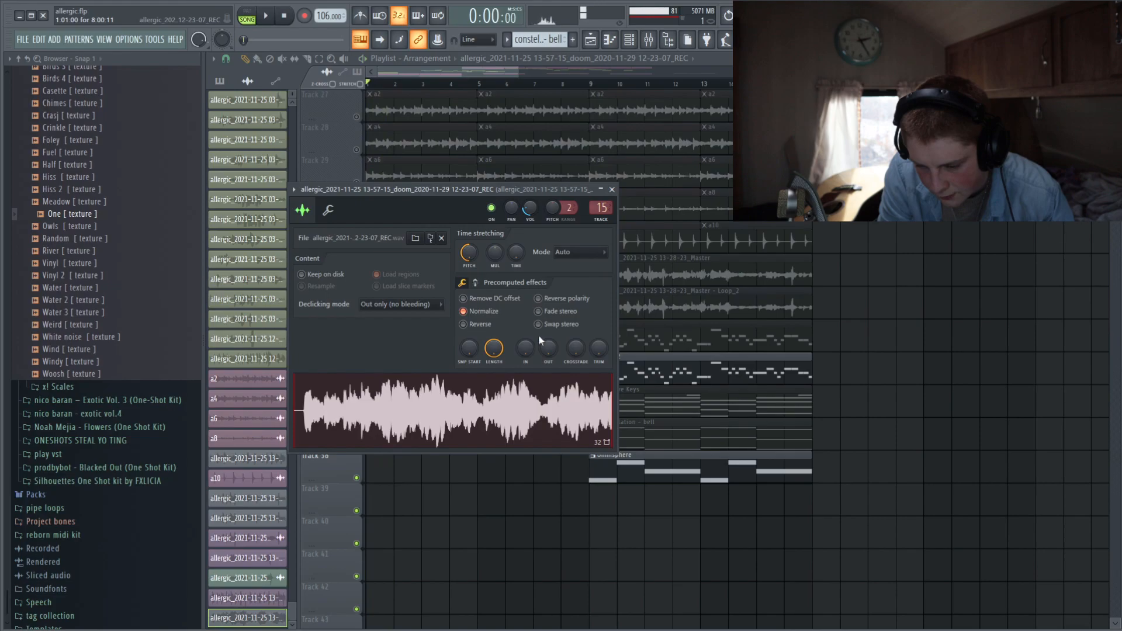
{"action": "key", "text": "Escape"}
{"action": "double_click", "coordinate": [414, 367]}
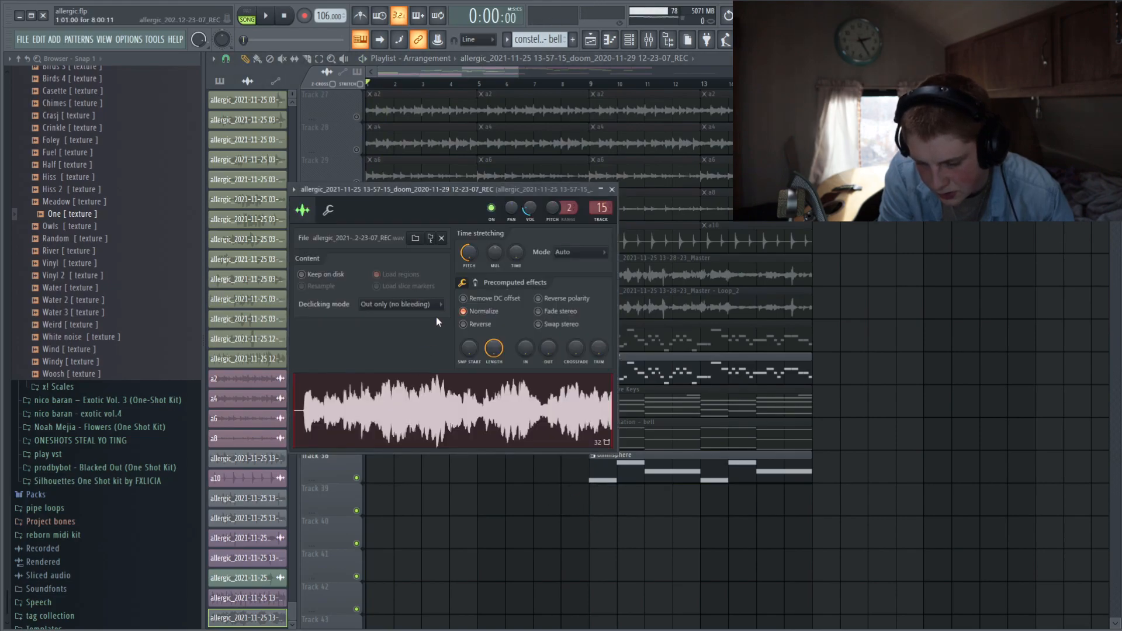
{"action": "key", "text": "Escape"}
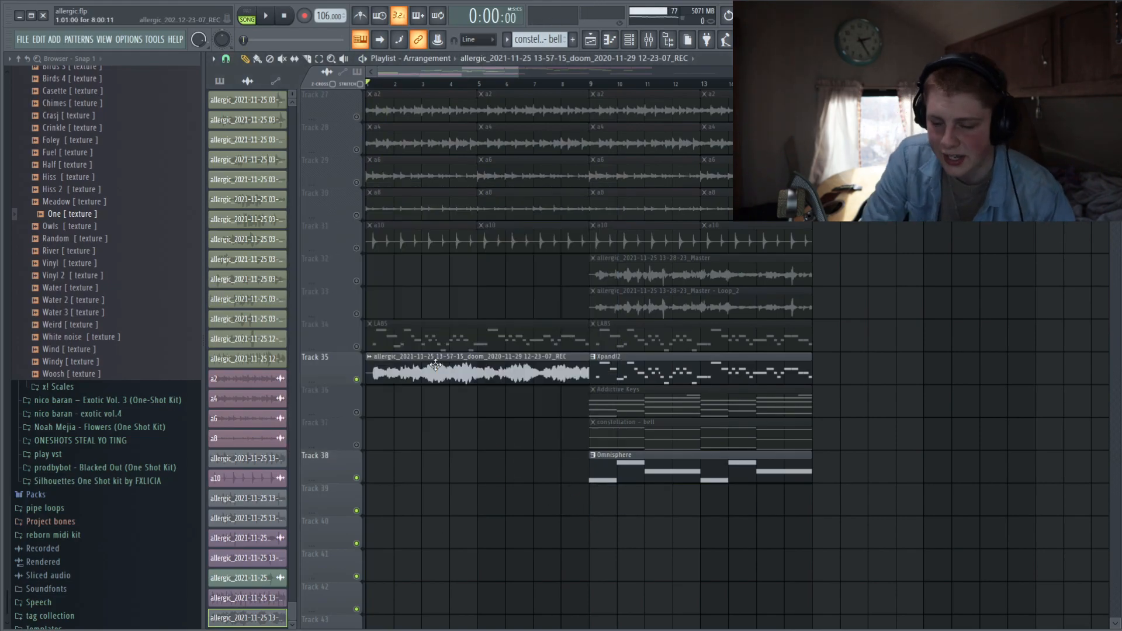
Unmute the LABS layer on Track 34 and the audio layers on Tracks 26 through 31.
{"action": "scroll", "coordinate": [520, 362], "scroll_direction": "up", "scroll_amount": 2}
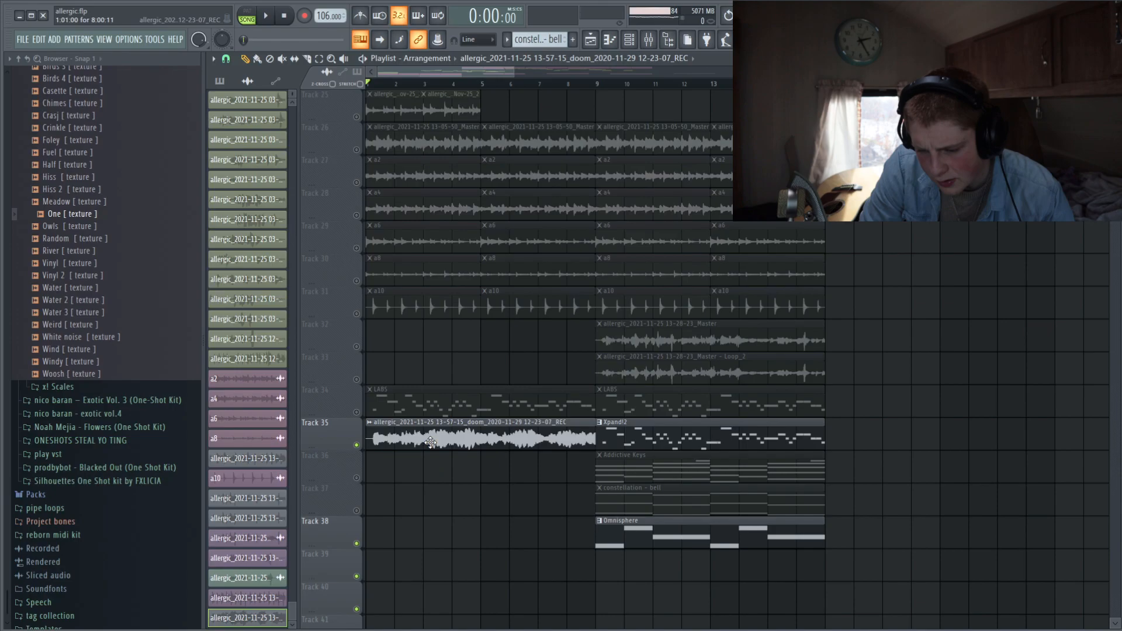
{"action": "scroll", "coordinate": [422, 444], "scroll_direction": "down", "scroll_amount": 1}
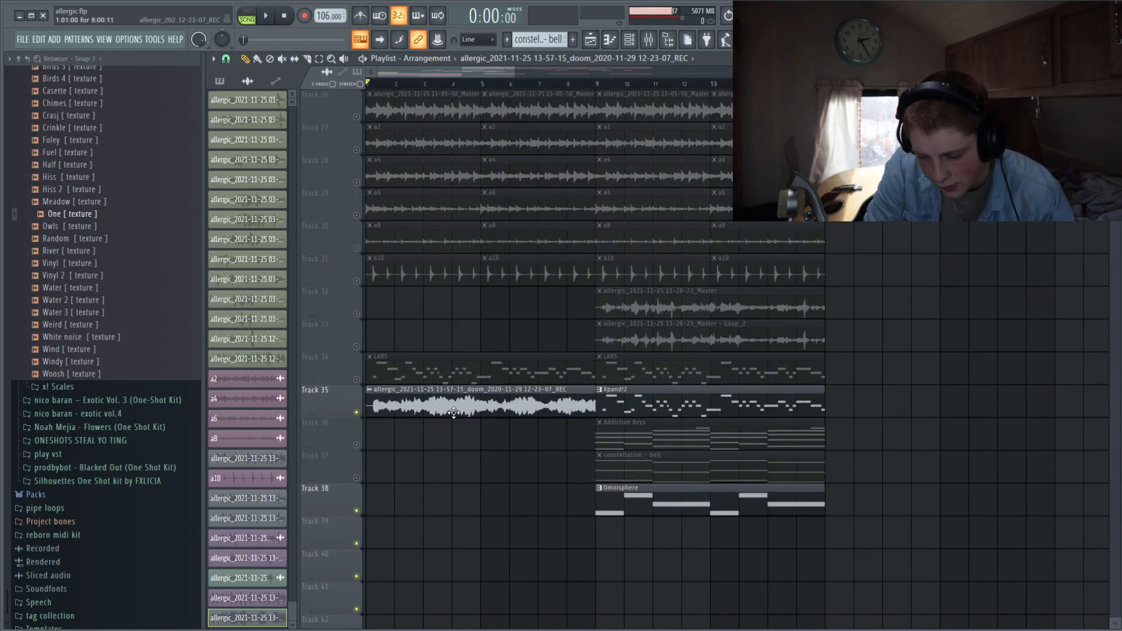
{"action": "left_click", "coordinate": [356, 380]}
{"action": "left_click", "coordinate": [356, 281]}
{"action": "left_click", "coordinate": [356, 248]}
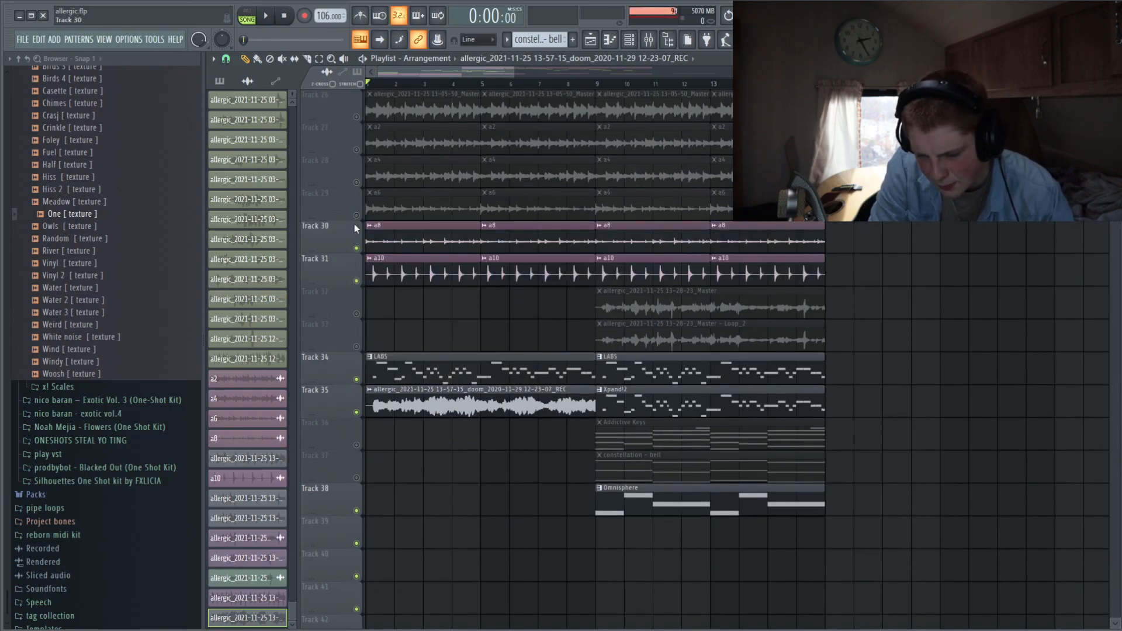
{"action": "left_click", "coordinate": [356, 215]}
{"action": "left_click", "coordinate": [355, 182]}
{"action": "left_click", "coordinate": [356, 149]}
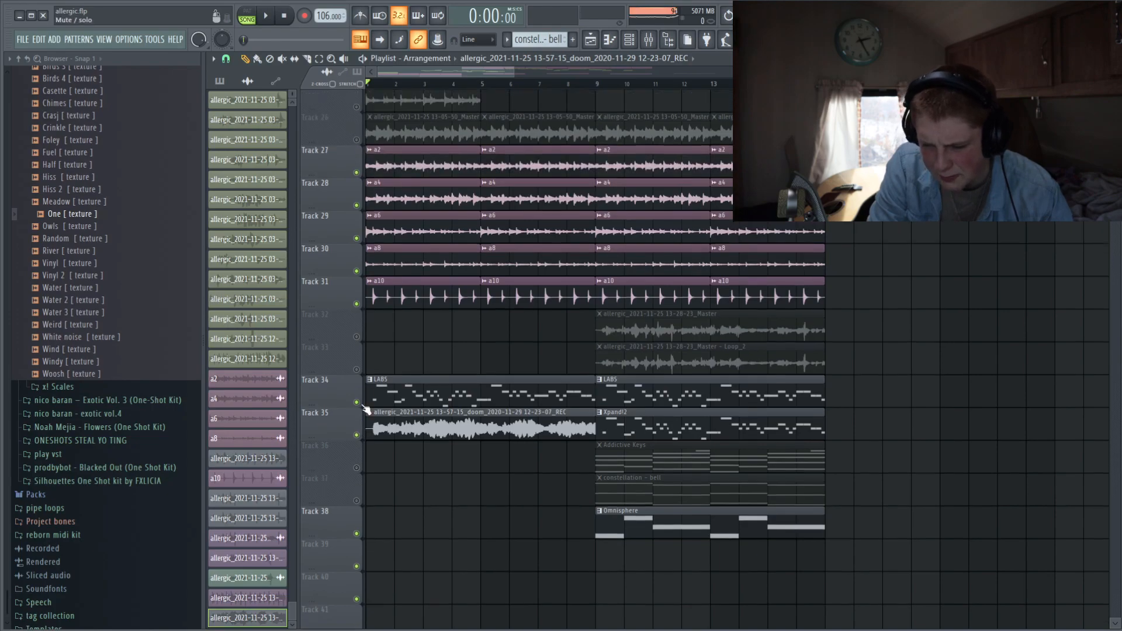
{"action": "scroll", "coordinate": [359, 117], "scroll_direction": "up", "scroll_amount": 4}
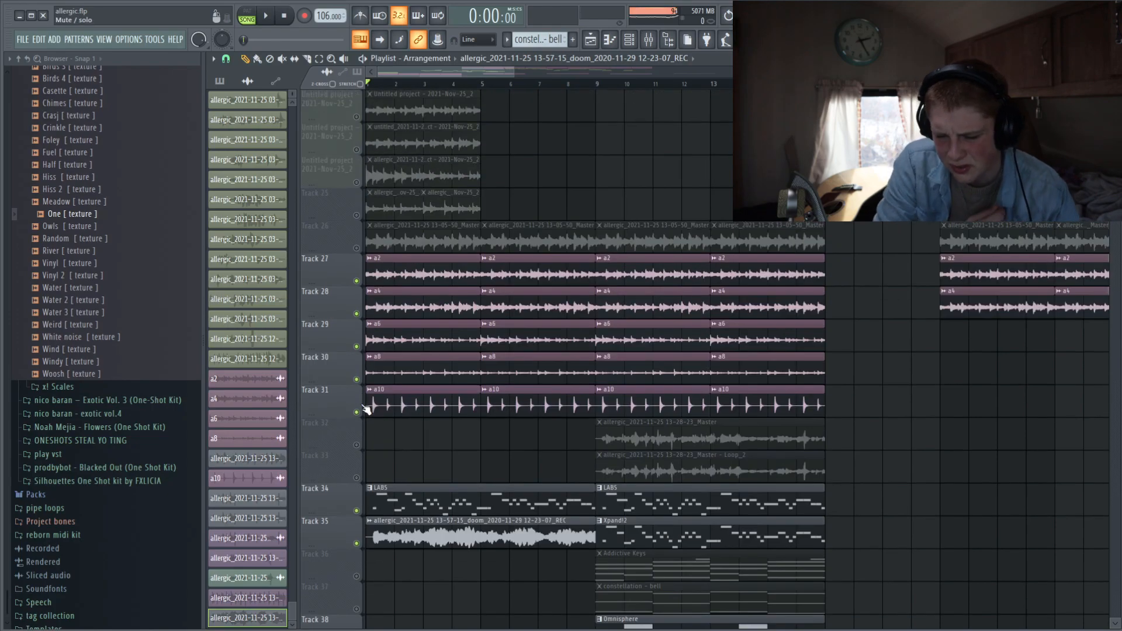
{"action": "left_click", "coordinate": [356, 248]}
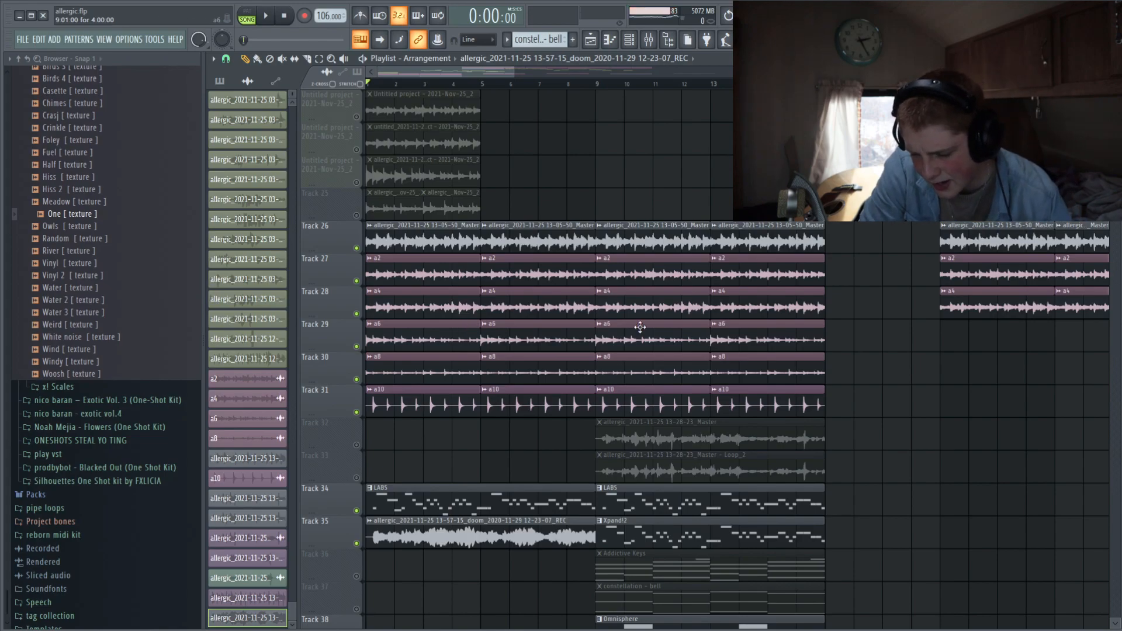
Unmute the Master recordings on Tracks 32 and 33, Addictive Keys on Track 36 and constellation - bell on Track 37.
{"action": "scroll", "coordinate": [411, 419], "scroll_direction": "down", "scroll_amount": 3}
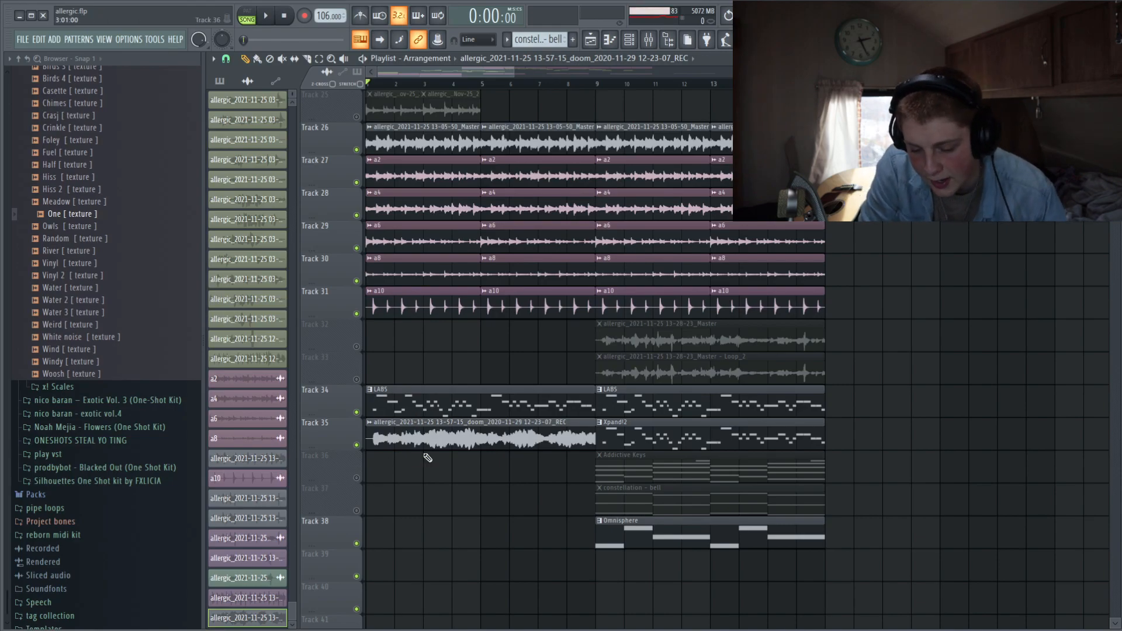
{"action": "left_click", "coordinate": [356, 379]}
{"action": "left_click", "coordinate": [356, 346]}
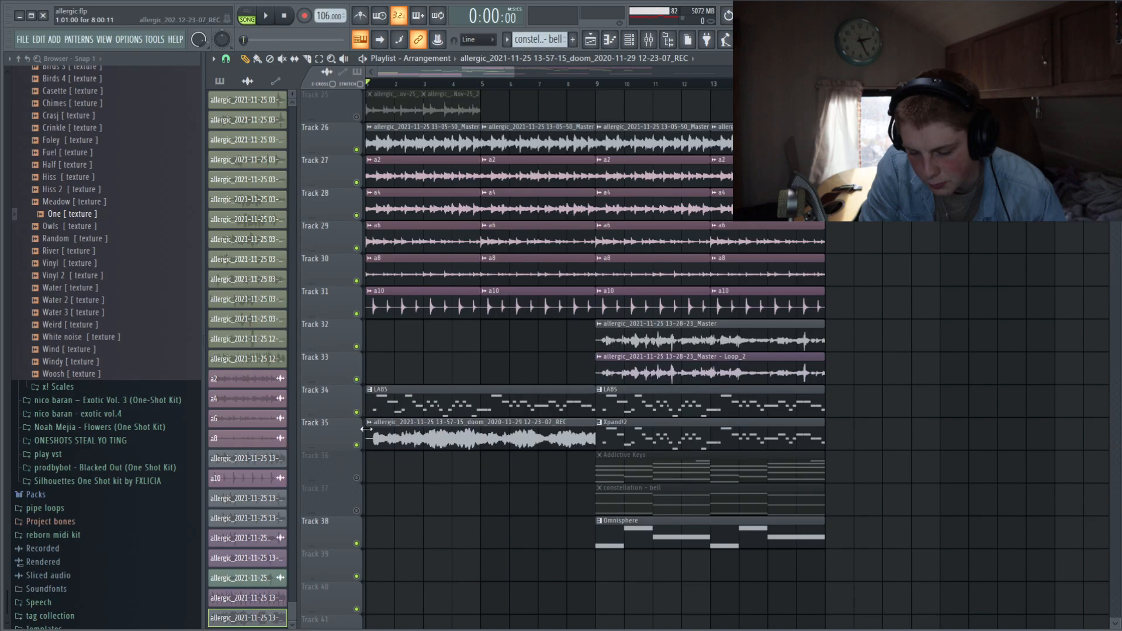
{"action": "left_click", "coordinate": [356, 478]}
{"action": "left_click", "coordinate": [356, 511]}
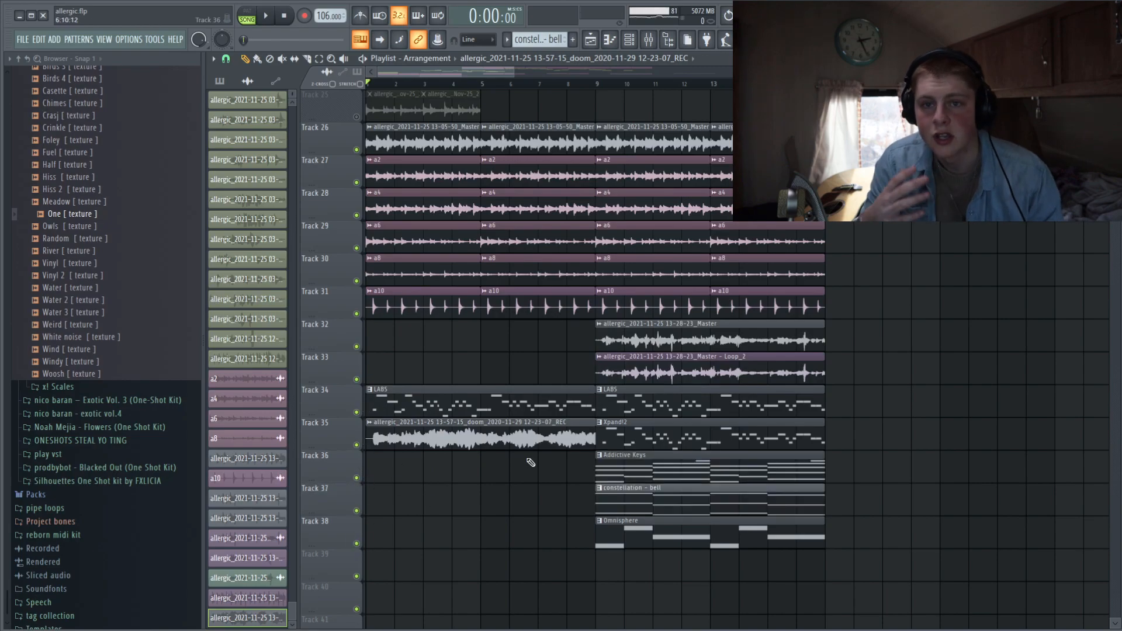